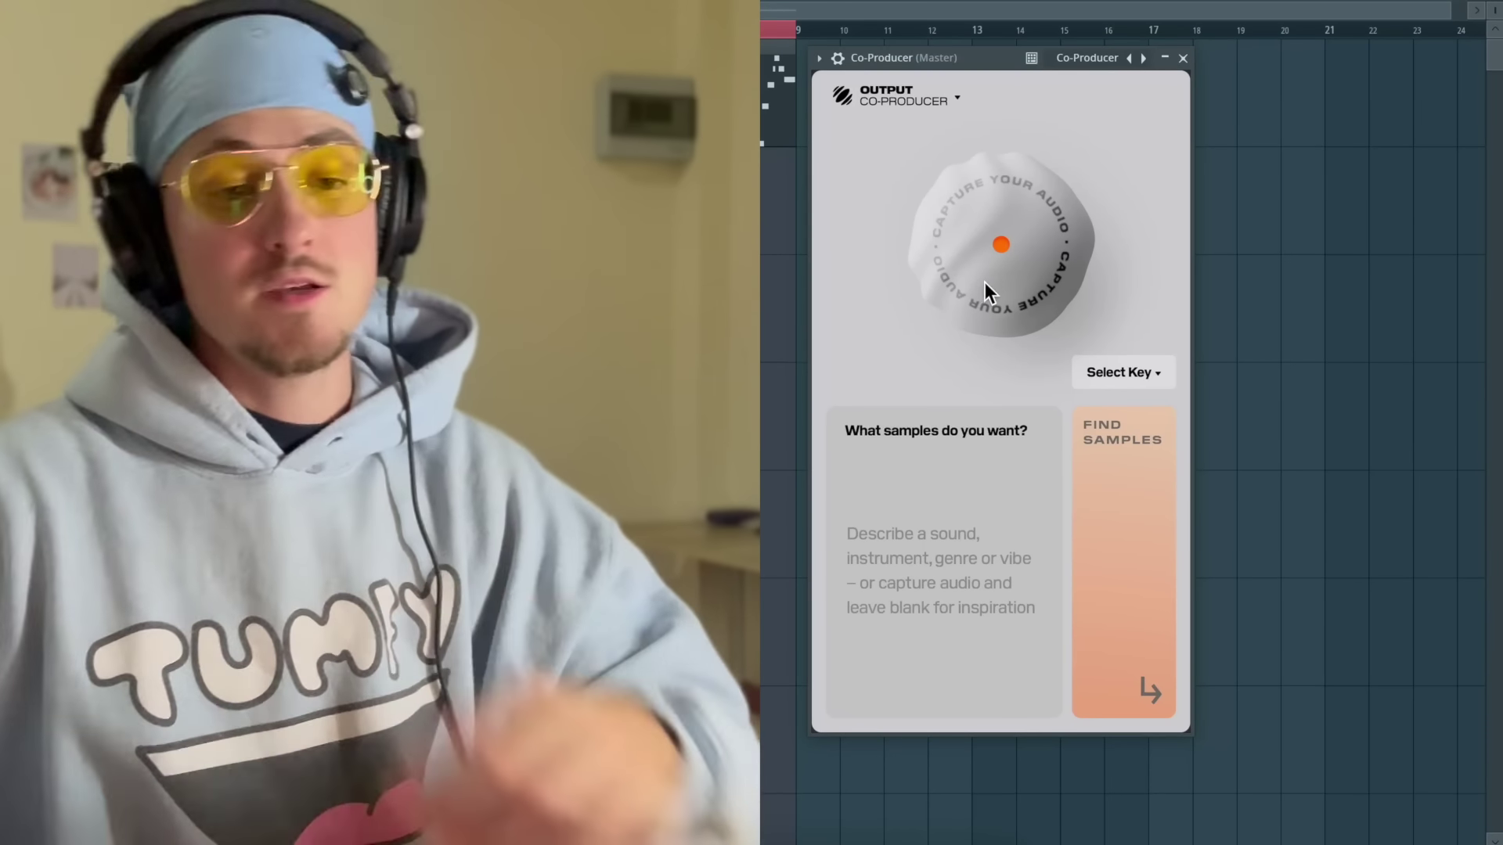
Capture four bars of the track in Co-Producer and search for "crazy lead" samples in B major.
{"action": "left_click", "coordinate": [994, 223]}
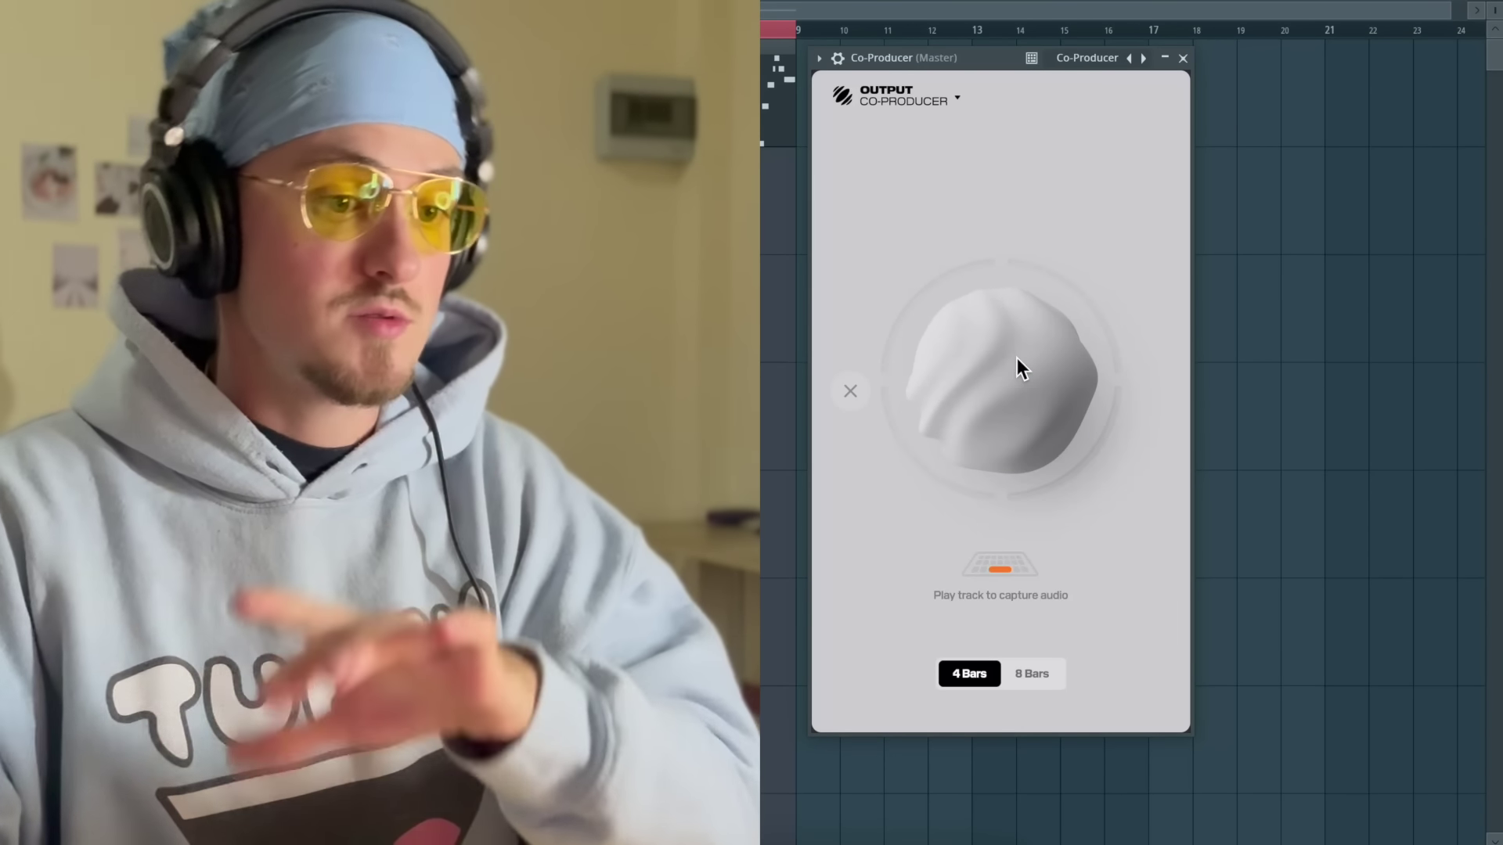
{"action": "key", "text": "space"}
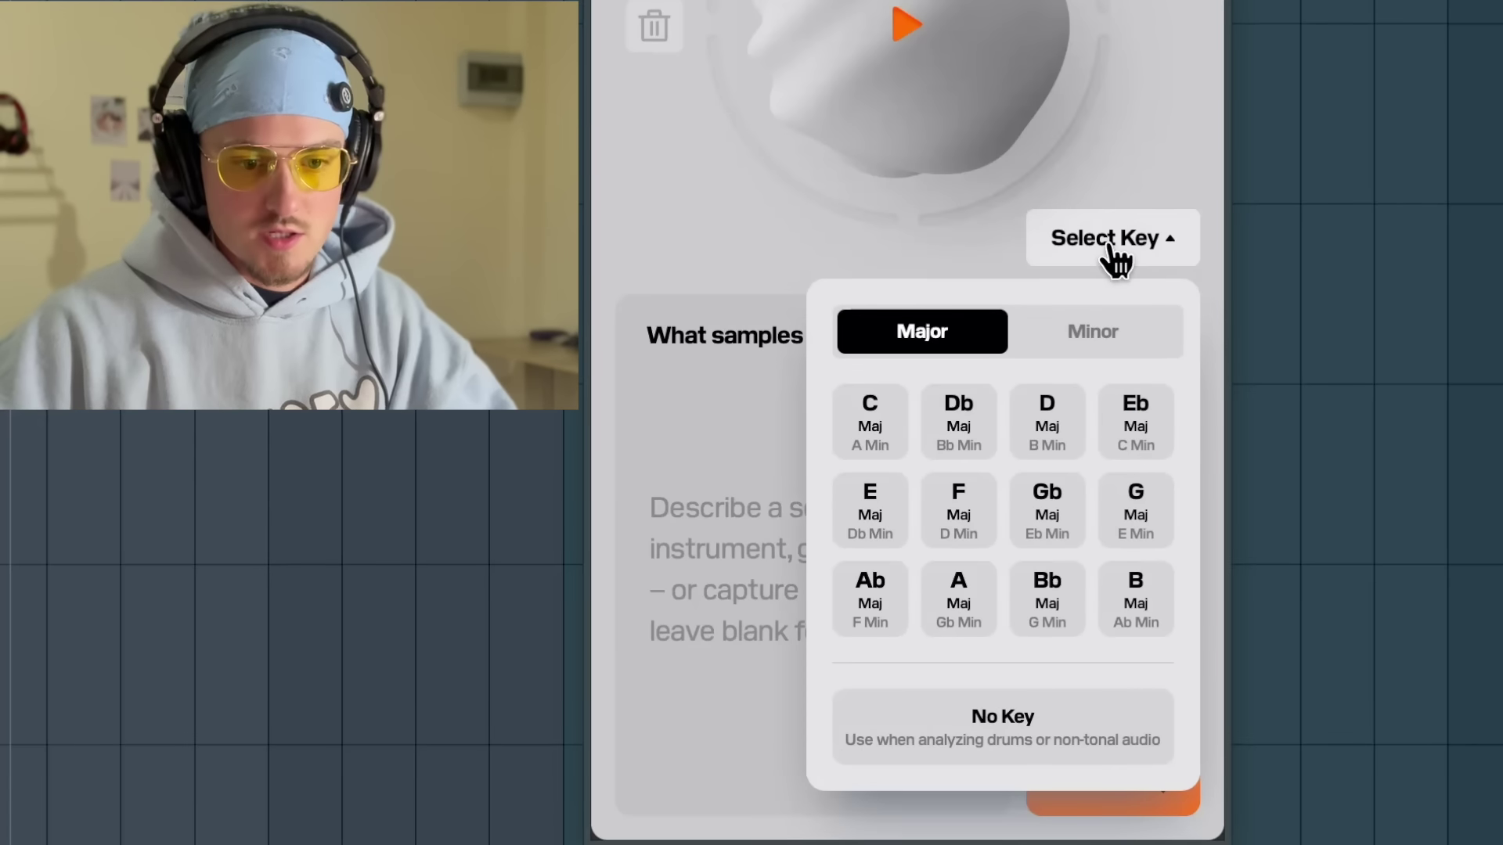
{"action": "left_click", "coordinate": [1124, 607]}
{"action": "left_click", "coordinate": [820, 486]}
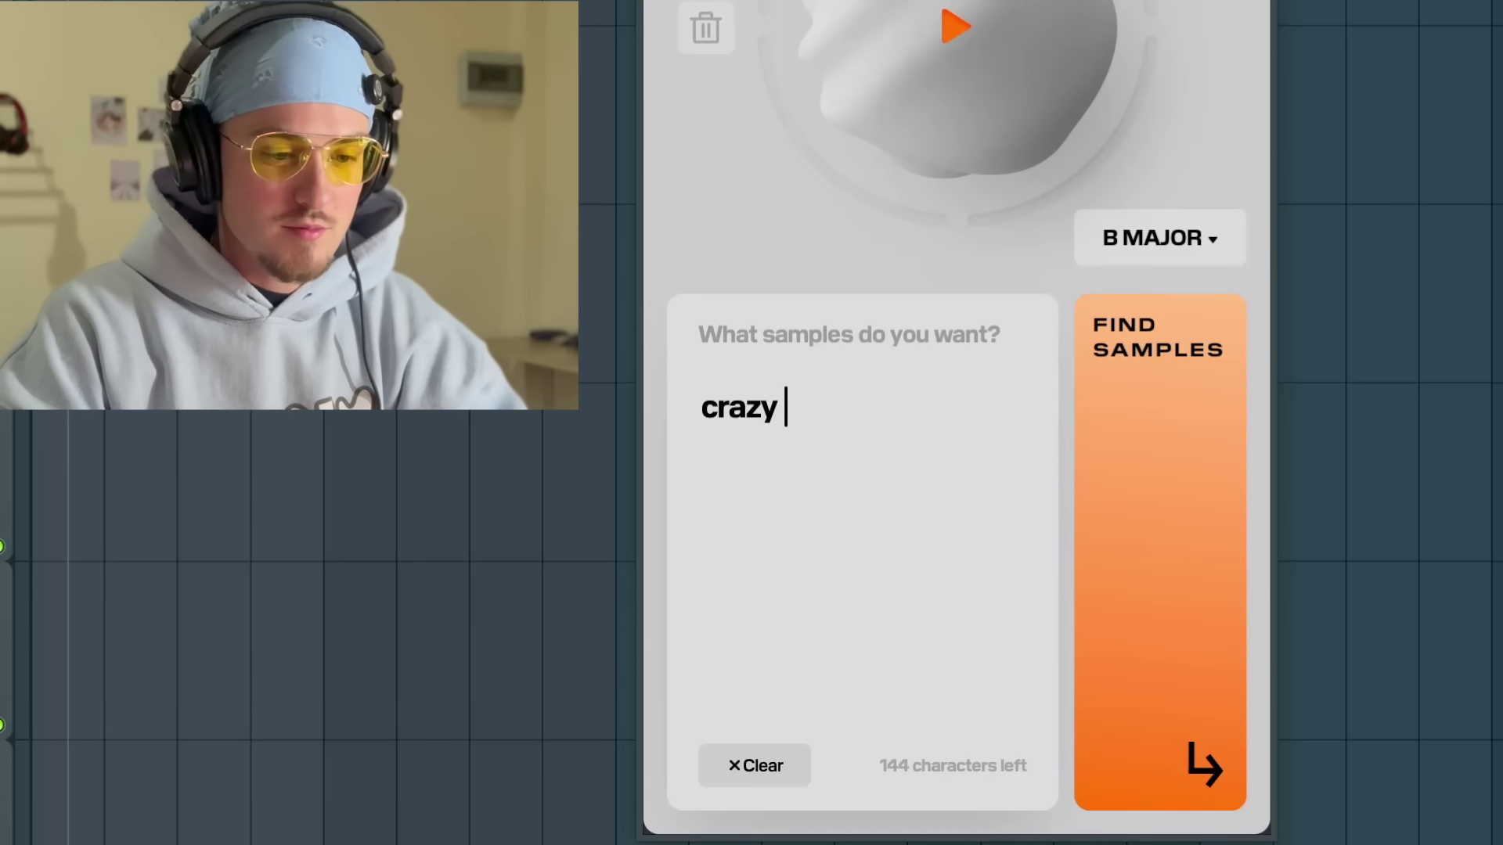
{"action": "key", "text": "Return"}
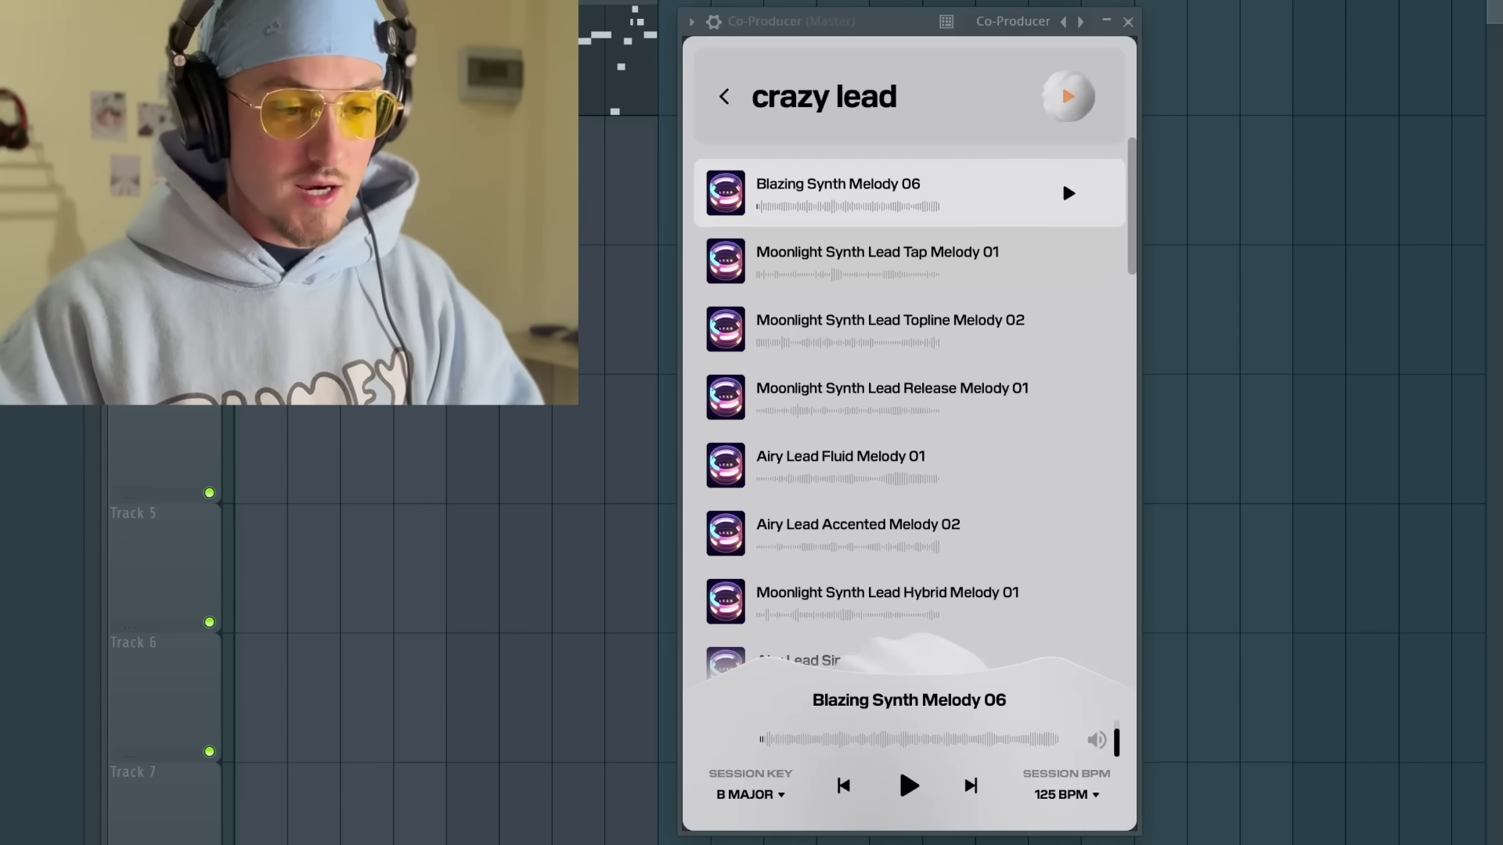
Audition the suggested lead samples and add Eternal Synth Lively Progression 02 to the playlist below Pattern 1.
{"action": "left_click", "coordinate": [1068, 193]}
{"action": "left_click", "coordinate": [1070, 261]}
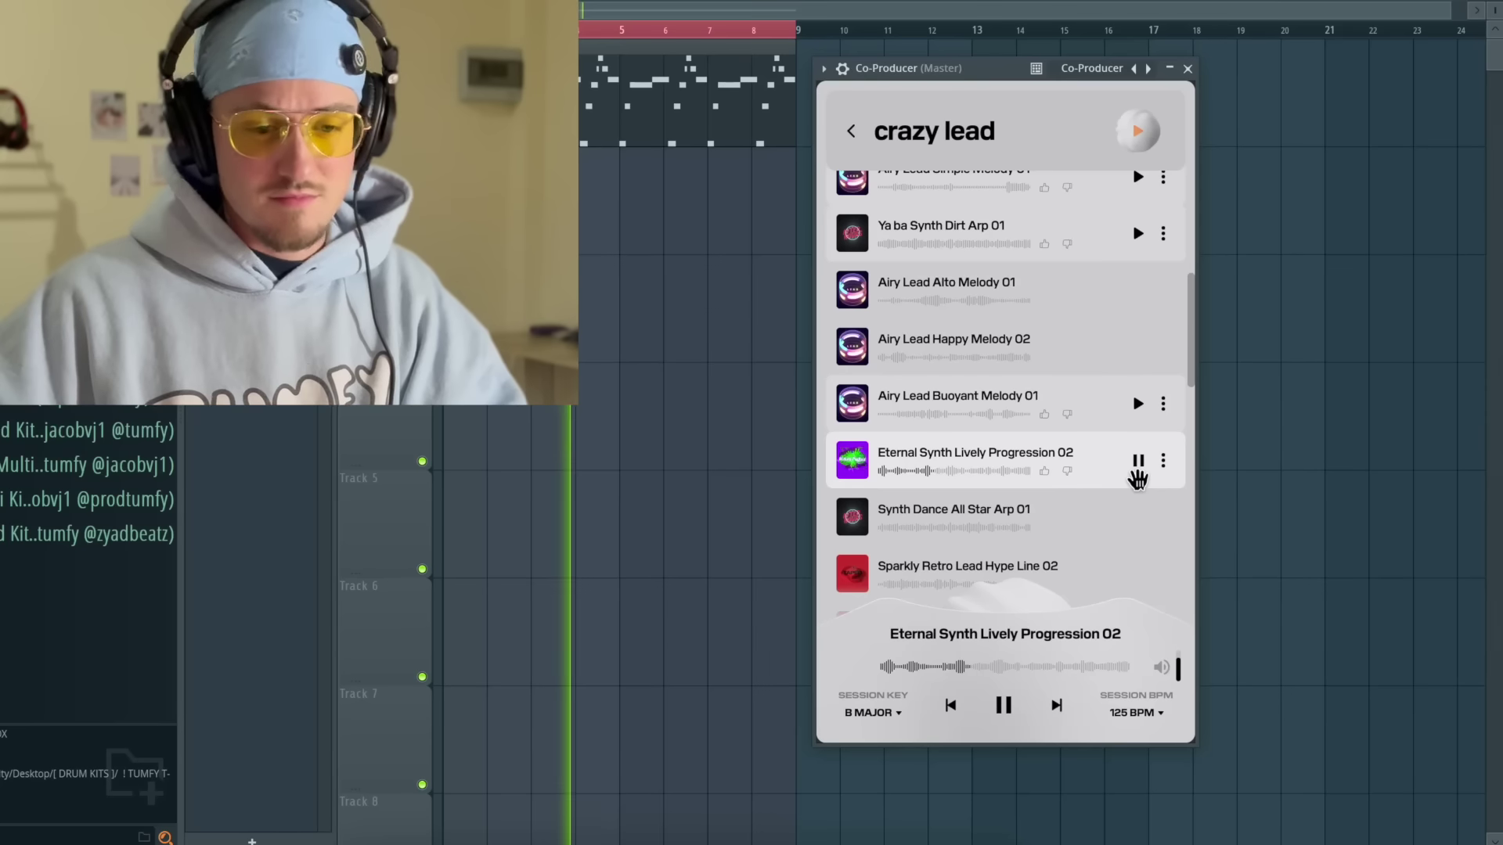
{"action": "left_click_drag", "start_coordinate": [964, 481], "coordinate": [409, 195]}
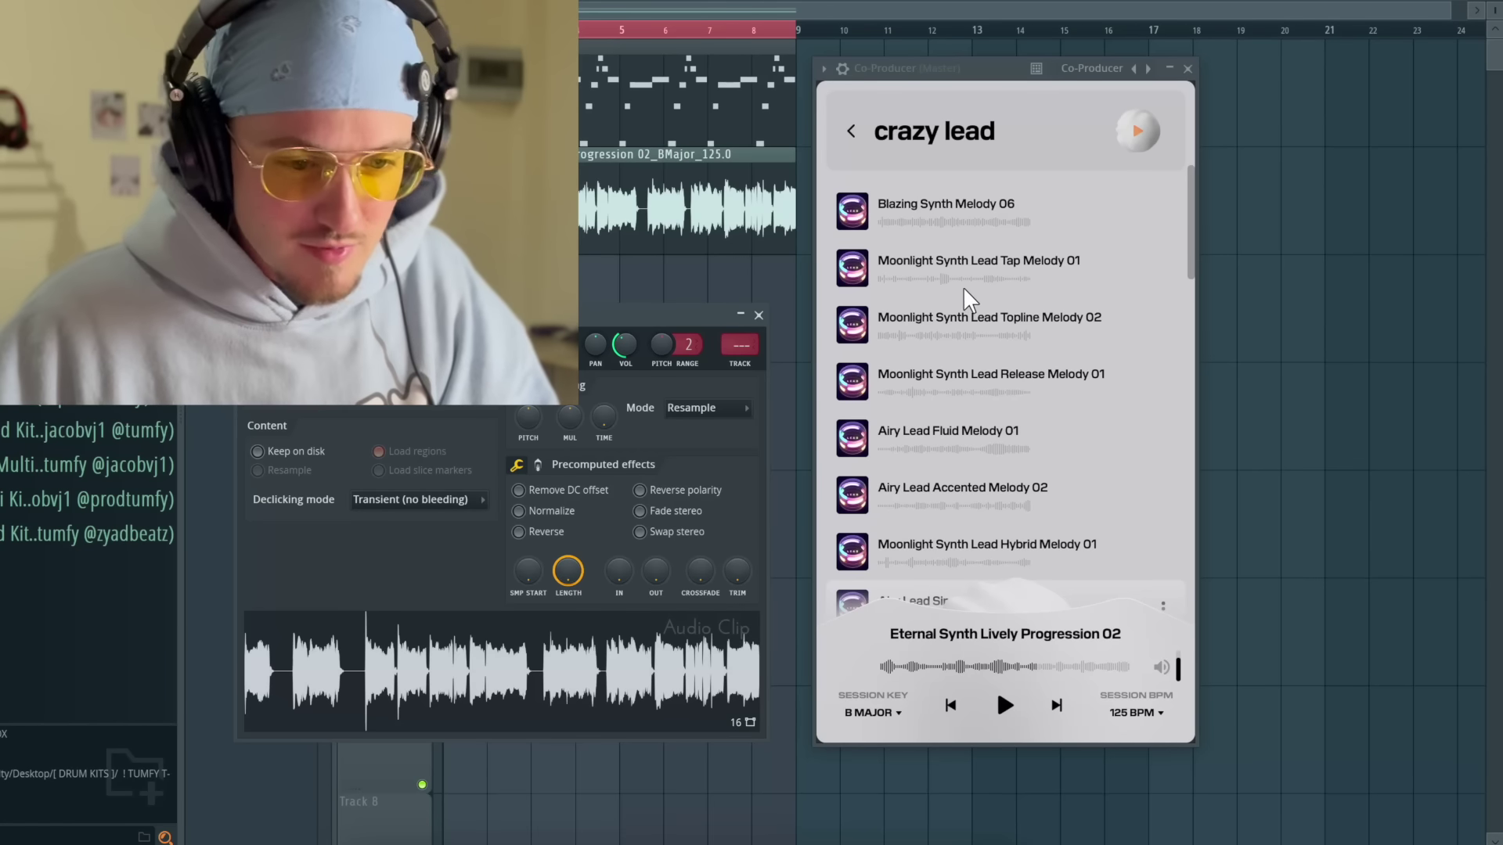
Add the Moonlight Synth Lead Tap Melody 01 sample to the playlist and reposition the trimmed Eternal Synth clip along its track.
{"action": "left_click", "coordinate": [1138, 212]}
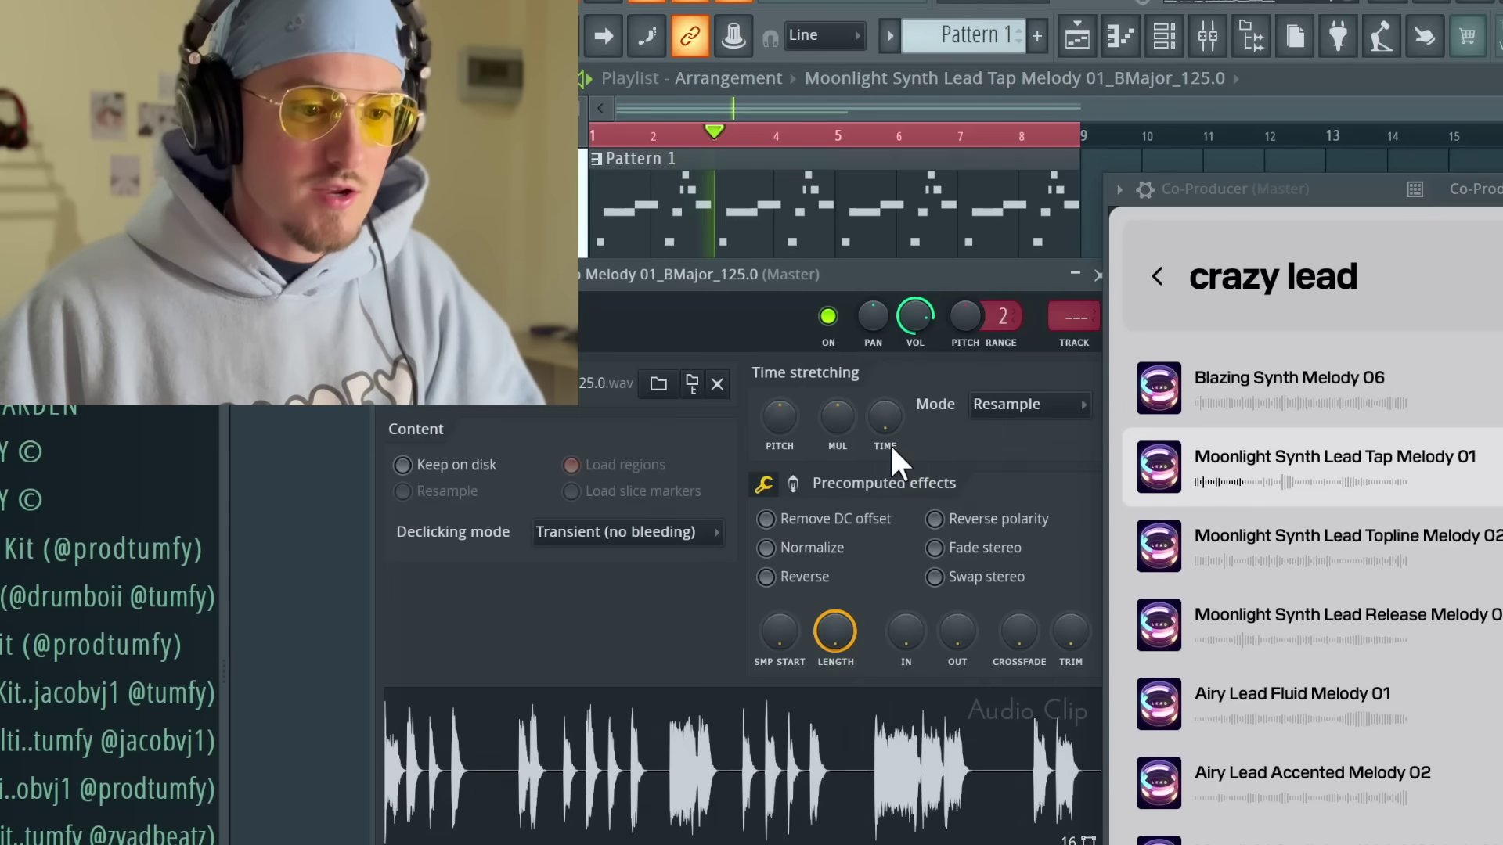
{"action": "left_click", "coordinate": [1097, 275]}
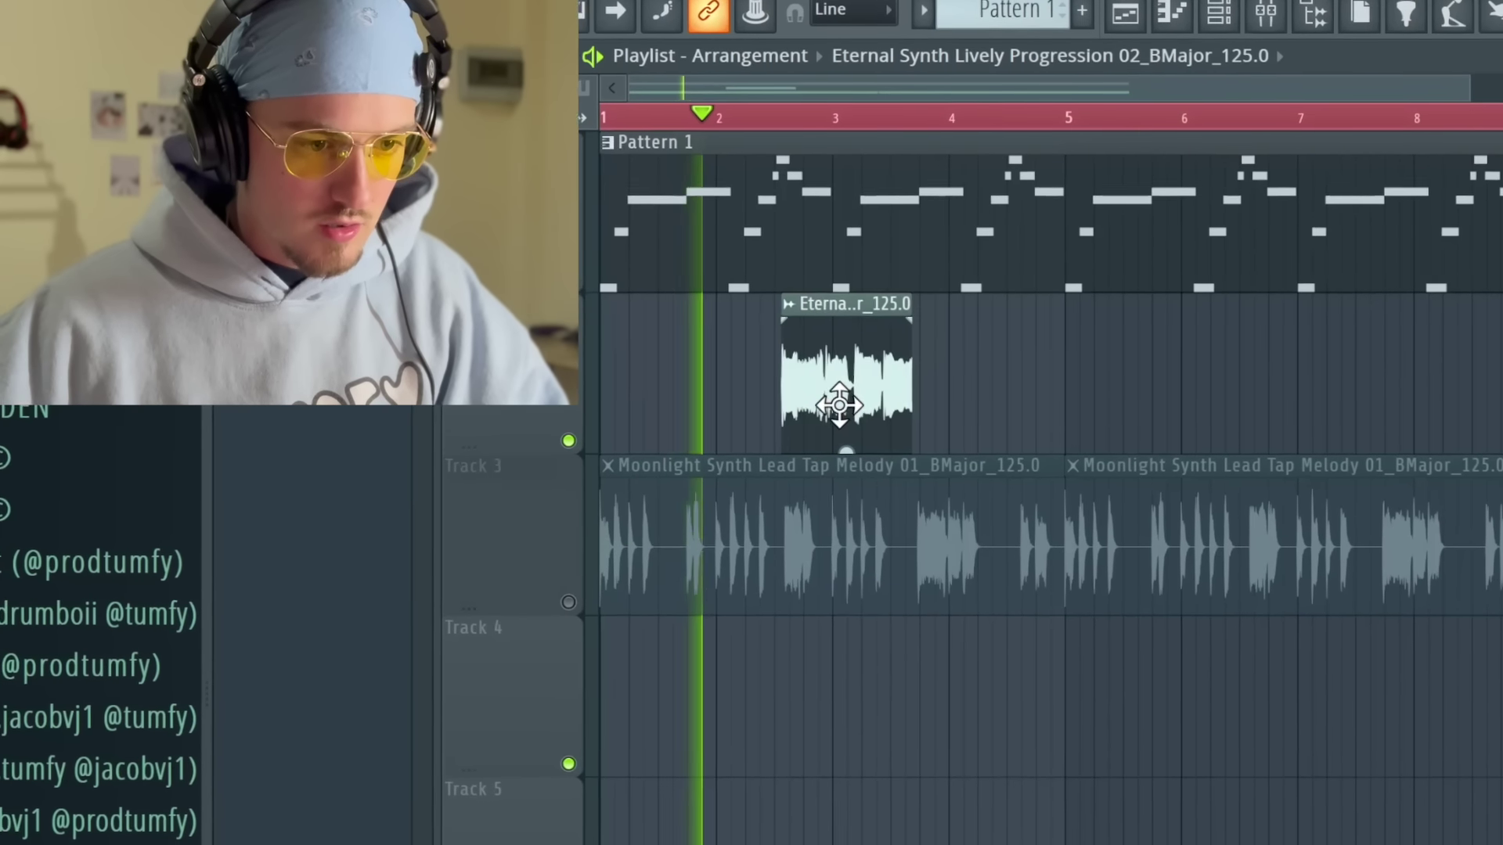
{"action": "left_click_drag", "start_coordinate": [838, 408], "coordinate": [931, 405]}
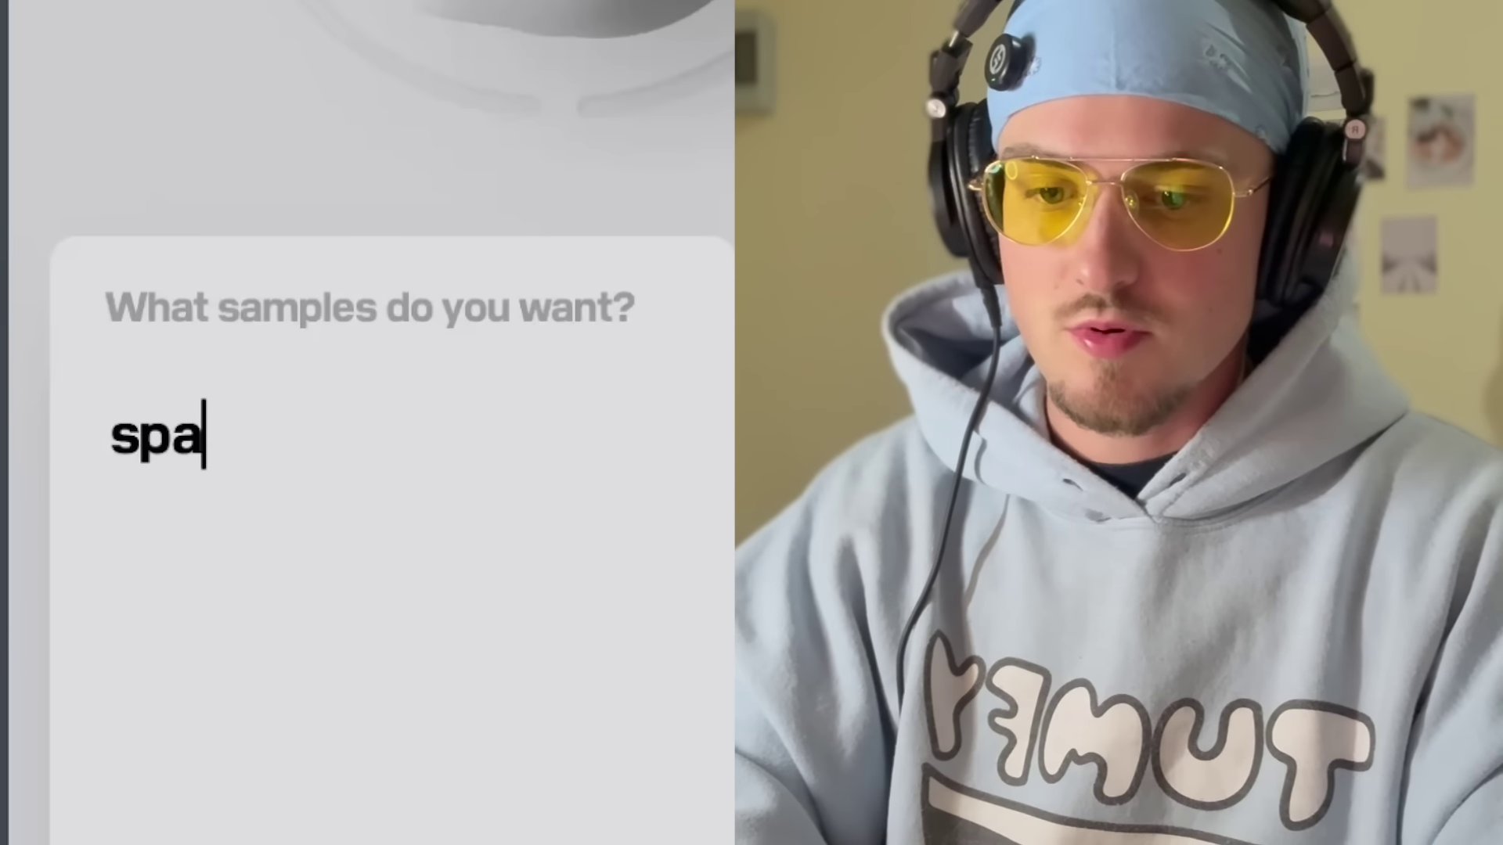
Search Co-Producer for "sparkly arp" samples and preview Synth Dance Dreamy Arp 01.
{"action": "type", "text": "rkly arp"}
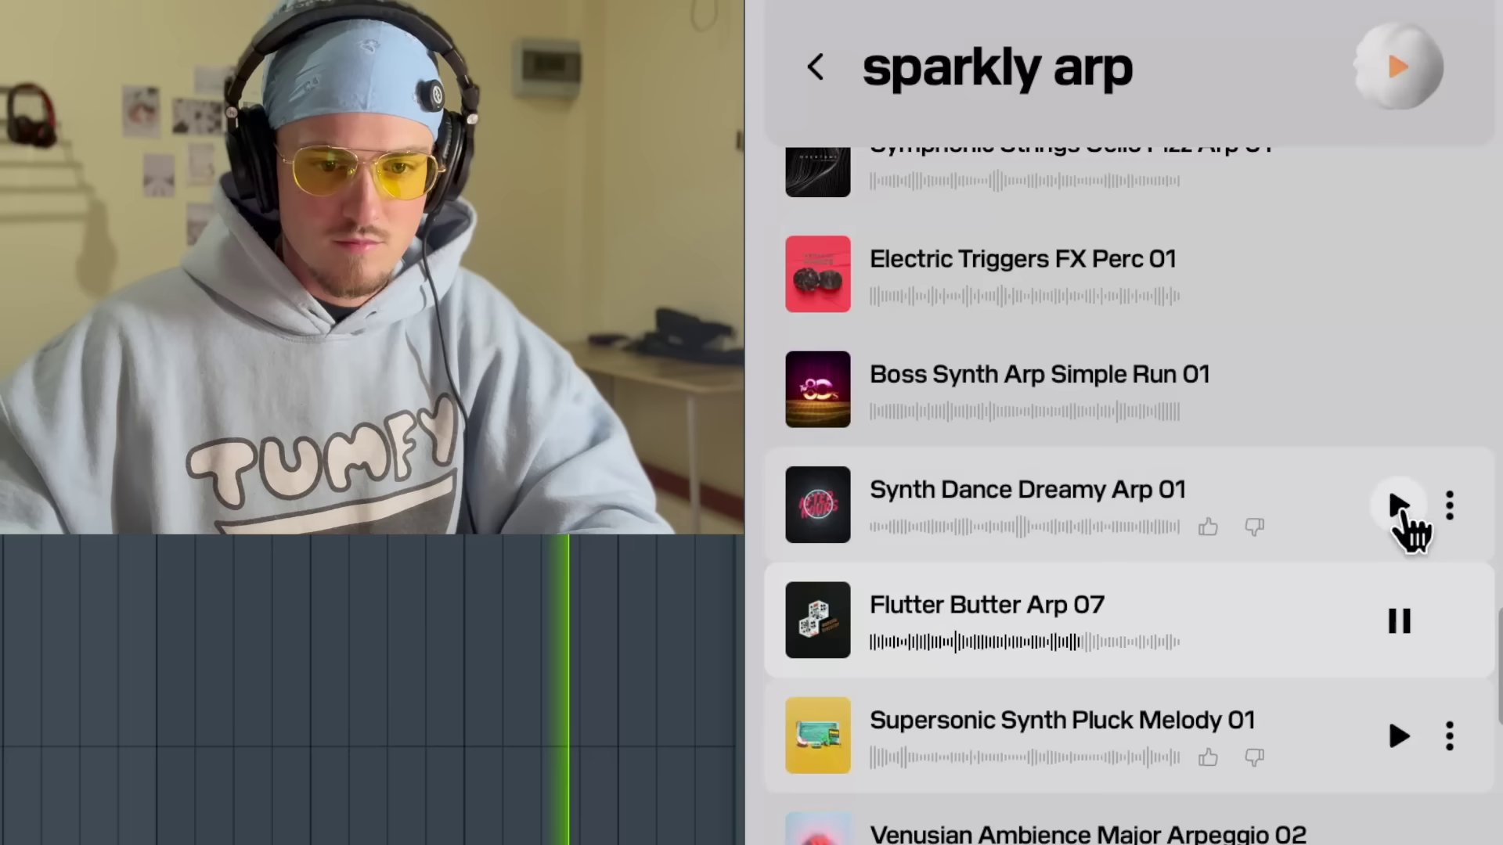
{"action": "left_click", "coordinate": [1398, 505]}
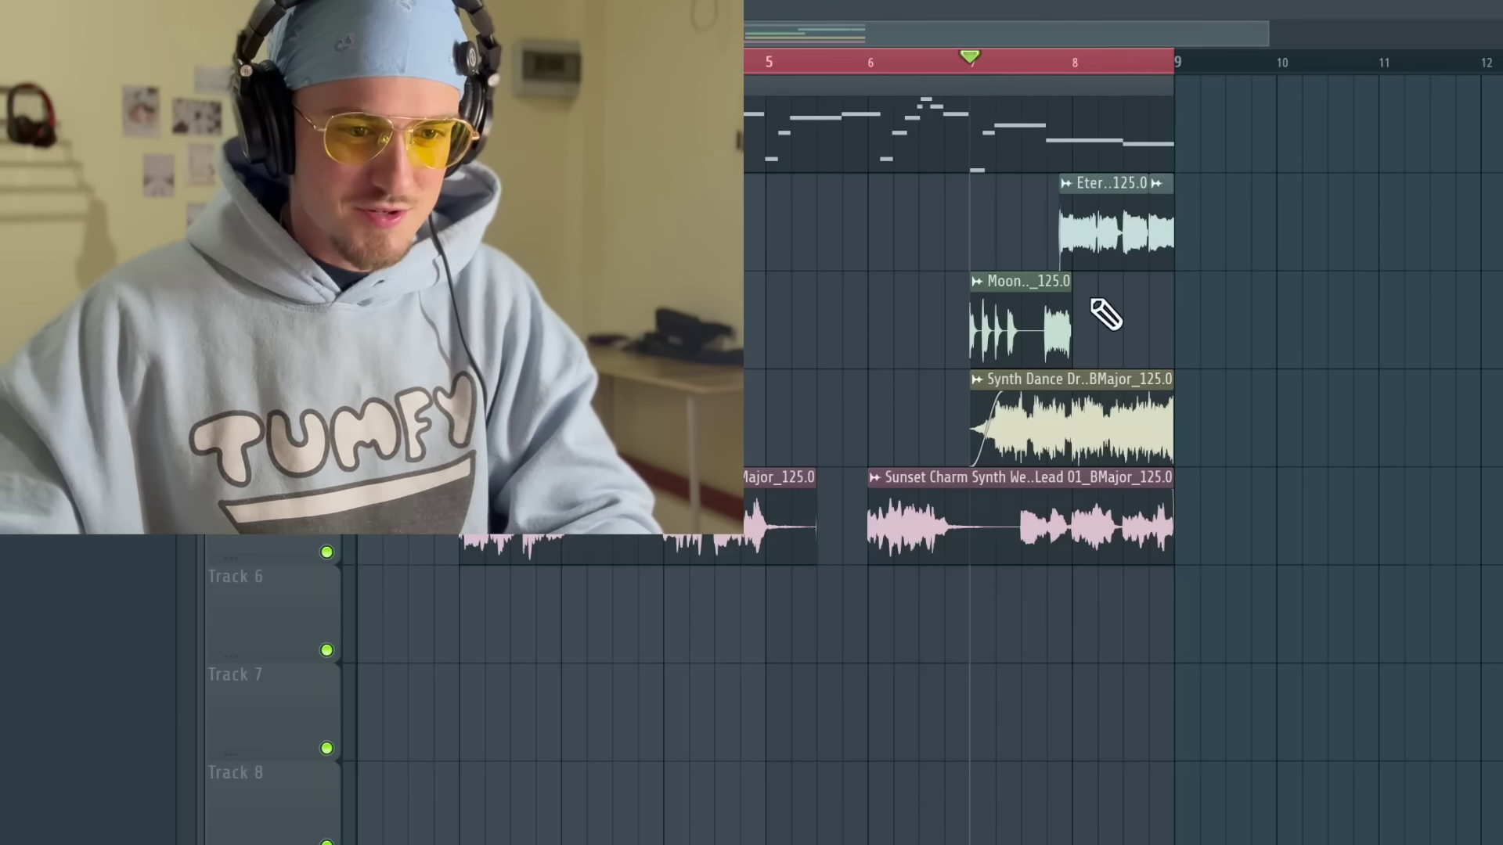
Turn on the Reverse precomputed effect for the synth audio clip.
{"action": "scroll", "coordinate": [1106, 315], "scroll_direction": "up", "scroll_amount": 3}
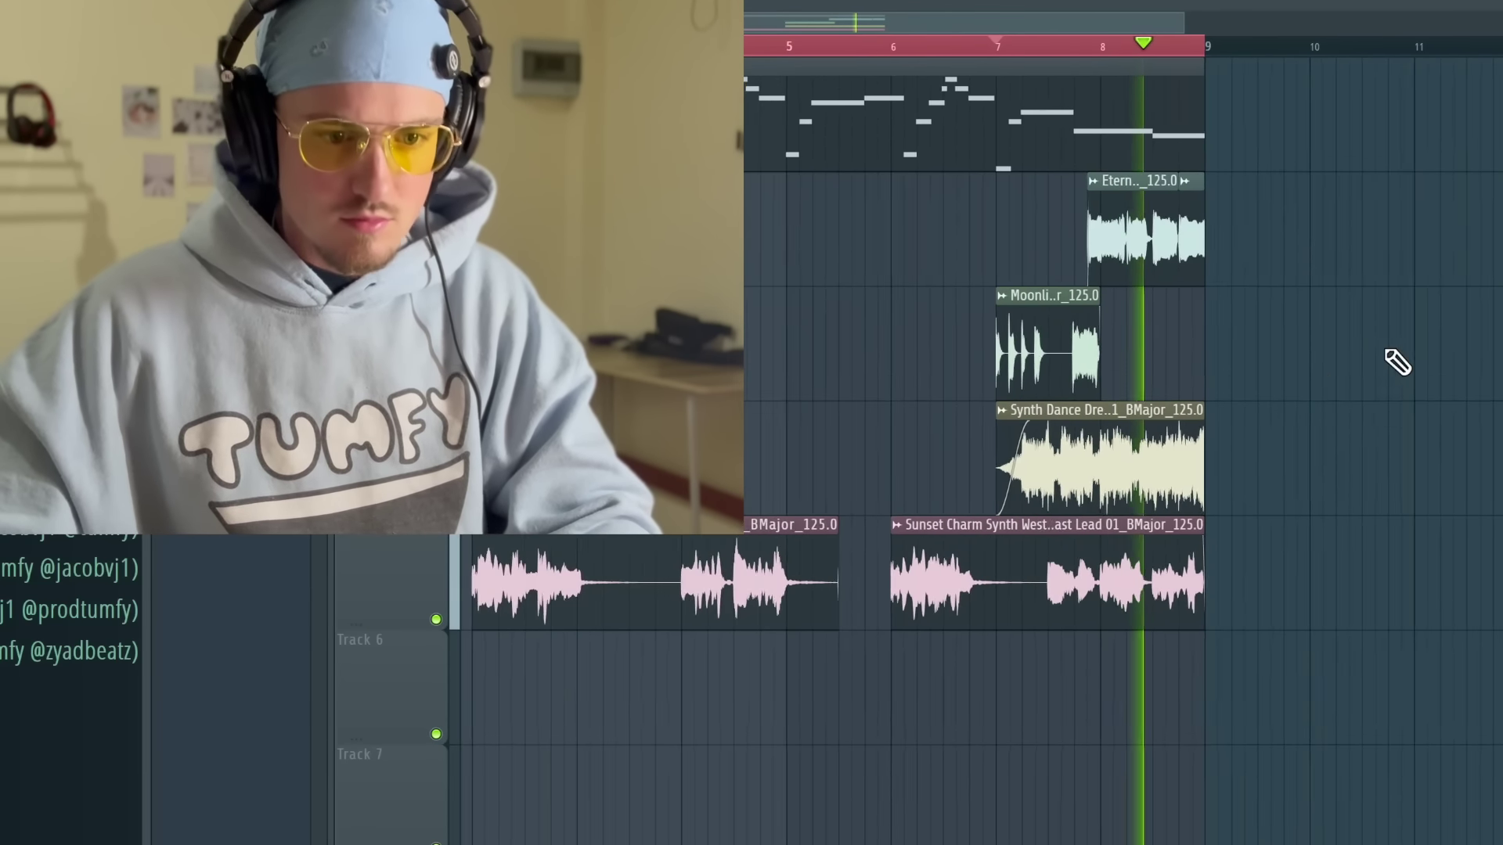
{"action": "scroll", "coordinate": [1012, 232], "scroll_direction": "down", "scroll_amount": 2}
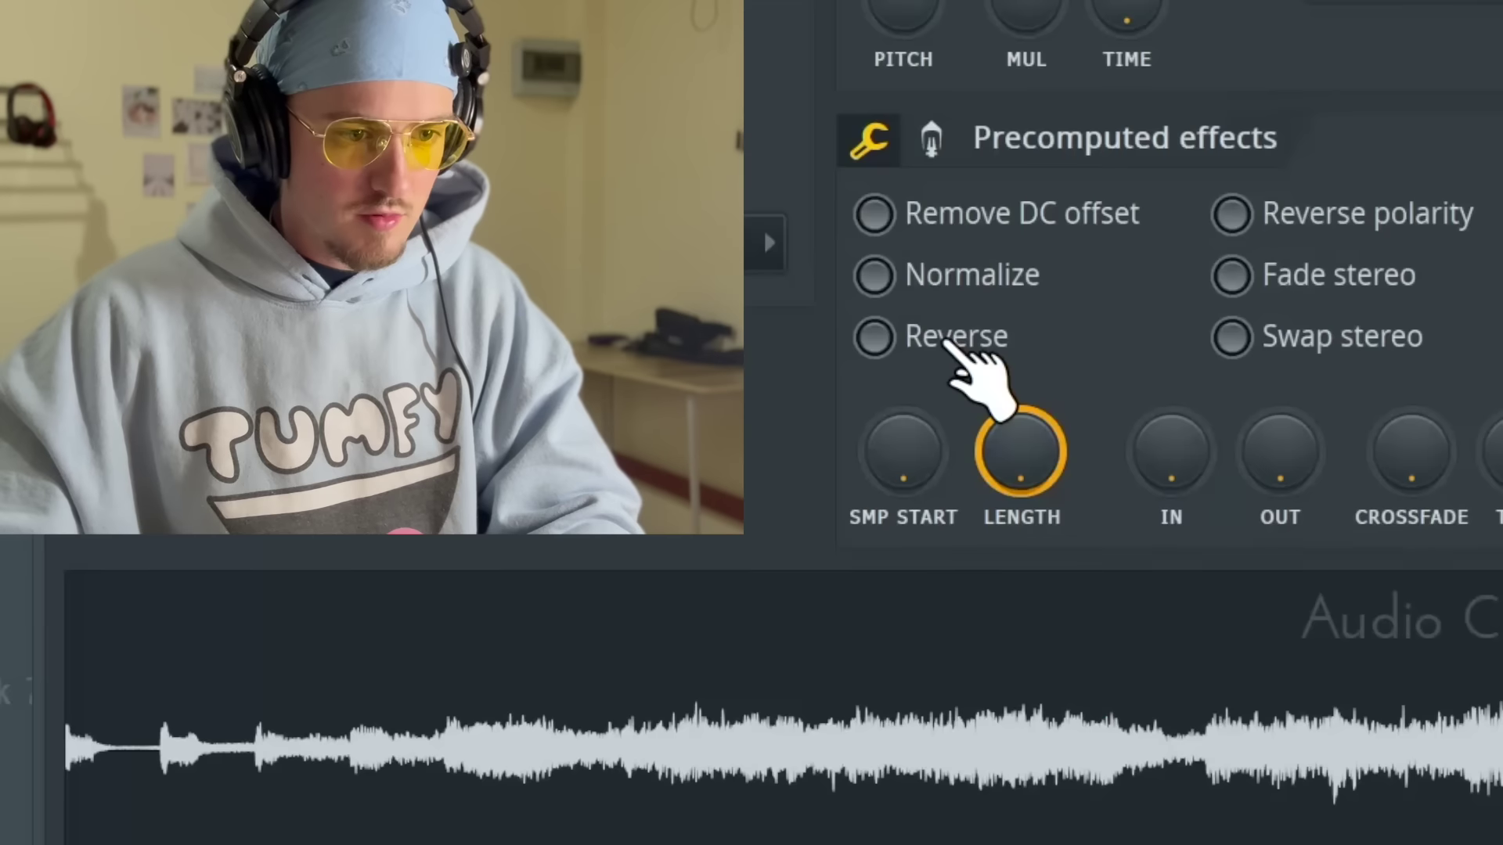
{"action": "left_click", "coordinate": [950, 343]}
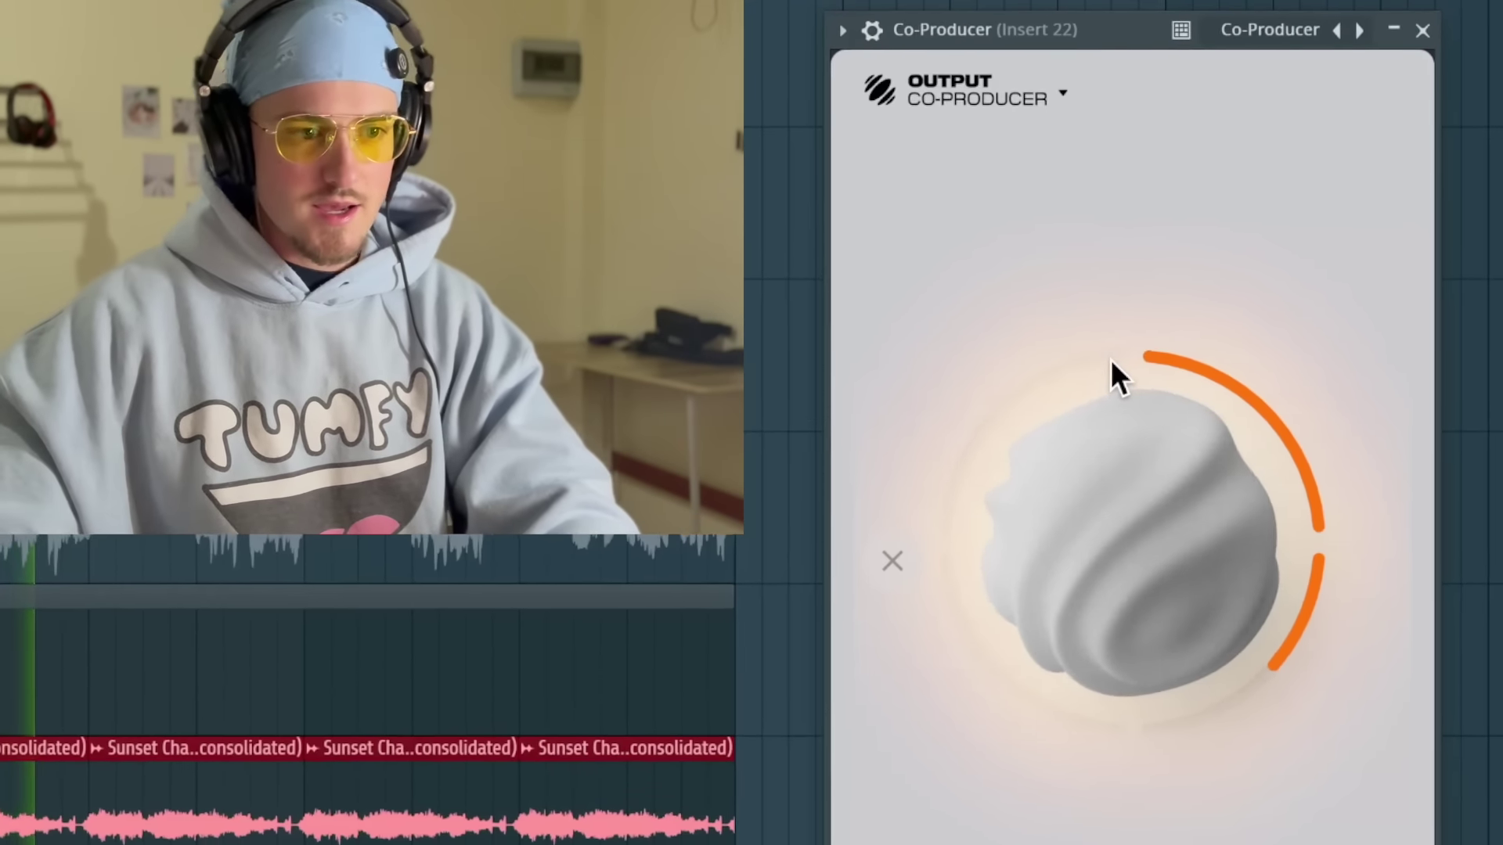
Search Co-Producer for "crazy synth bass" samples that match the newly captured audio.
{"action": "type", "text": "crazy synth bass"}
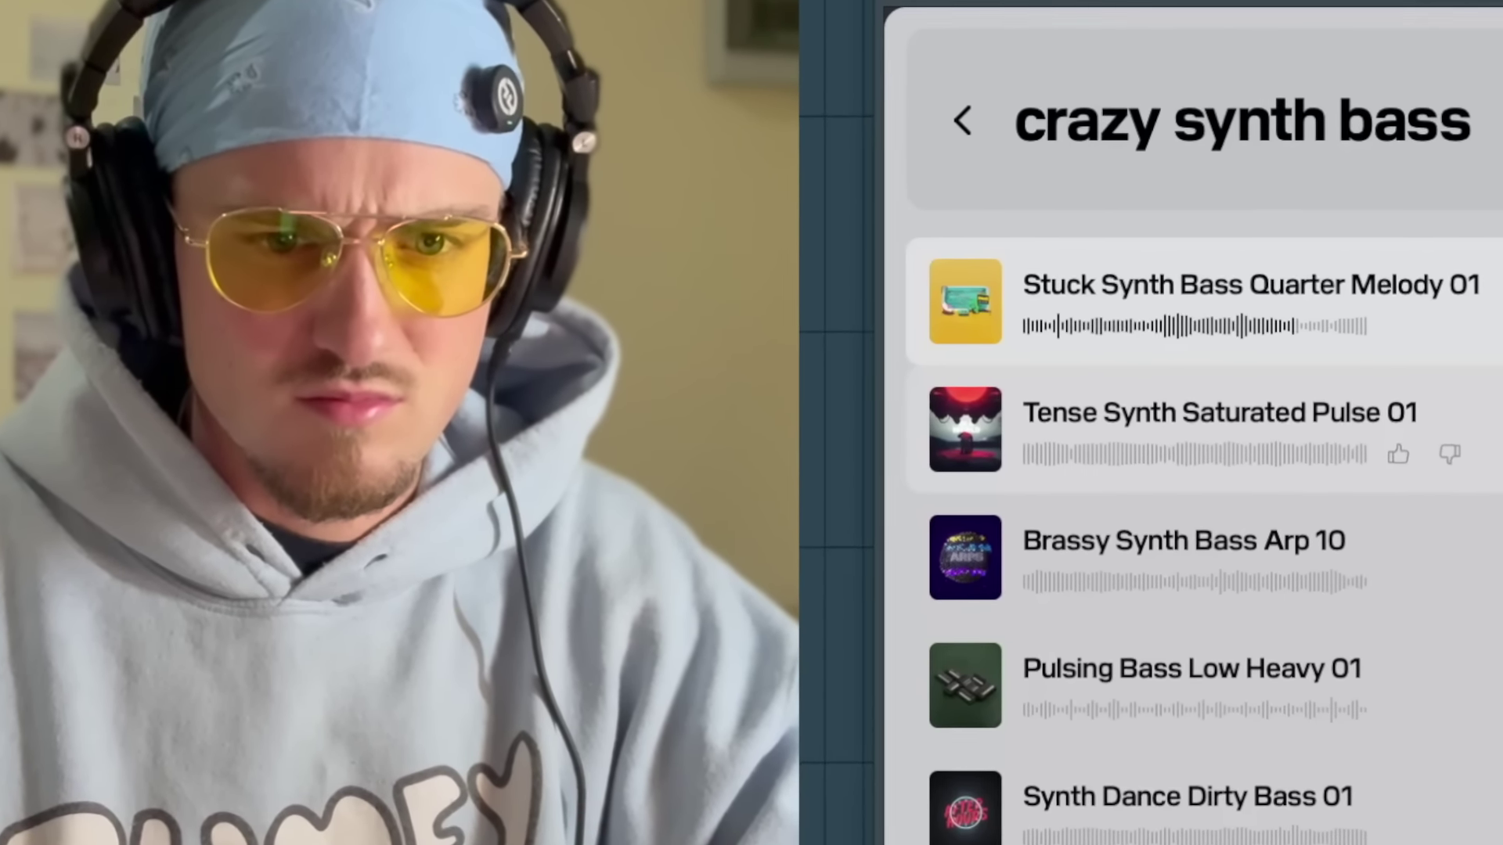
{"action": "type", "text": "e"}
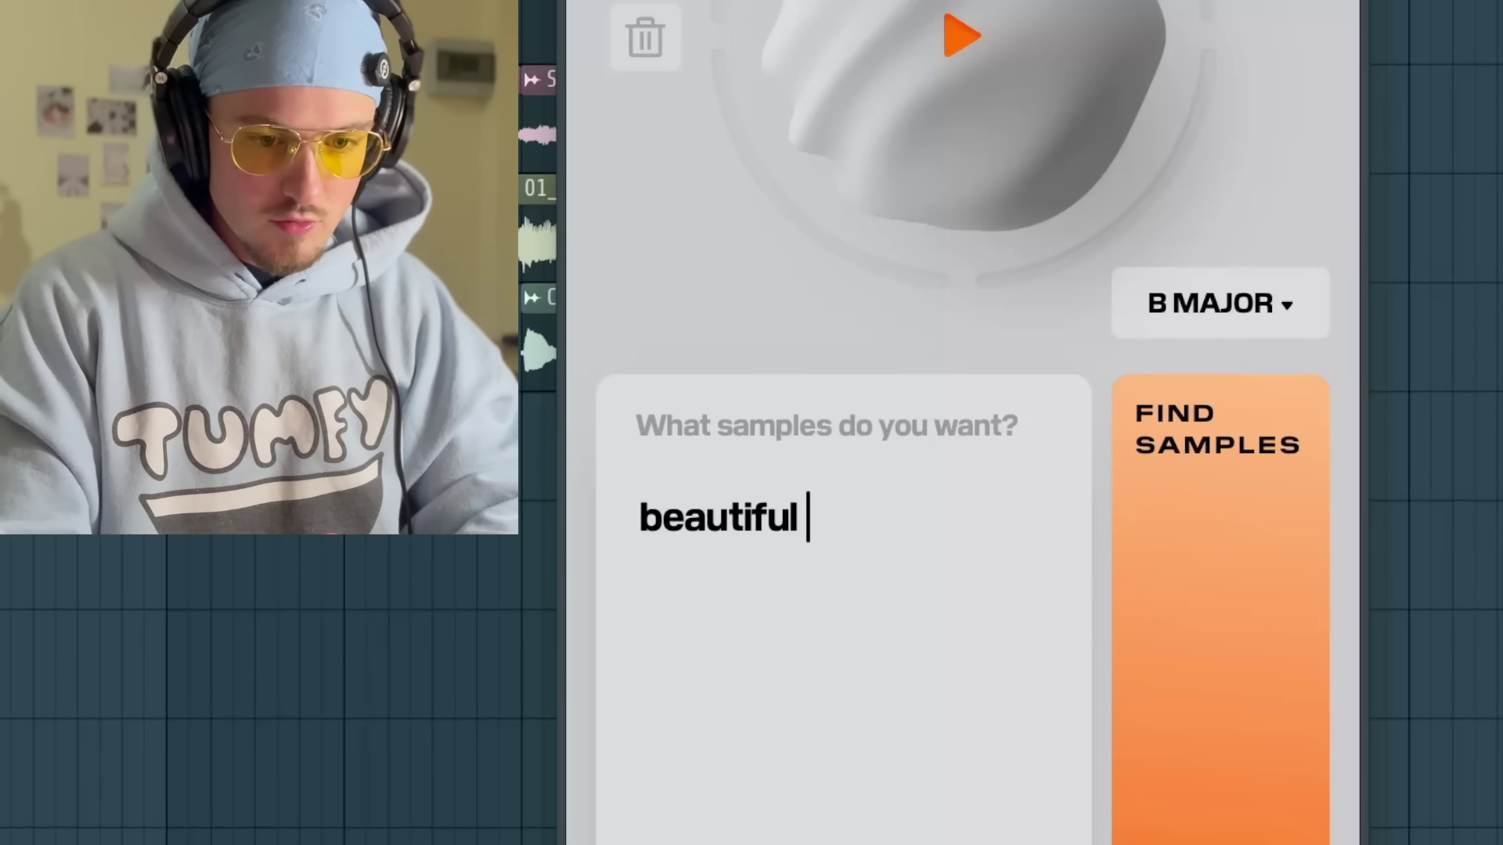
Search for "beautiful grand piano" samples and place Twinkle Piano Eighth Arp 17 on the playlist.
{"action": "type", "text": "grand piano"}
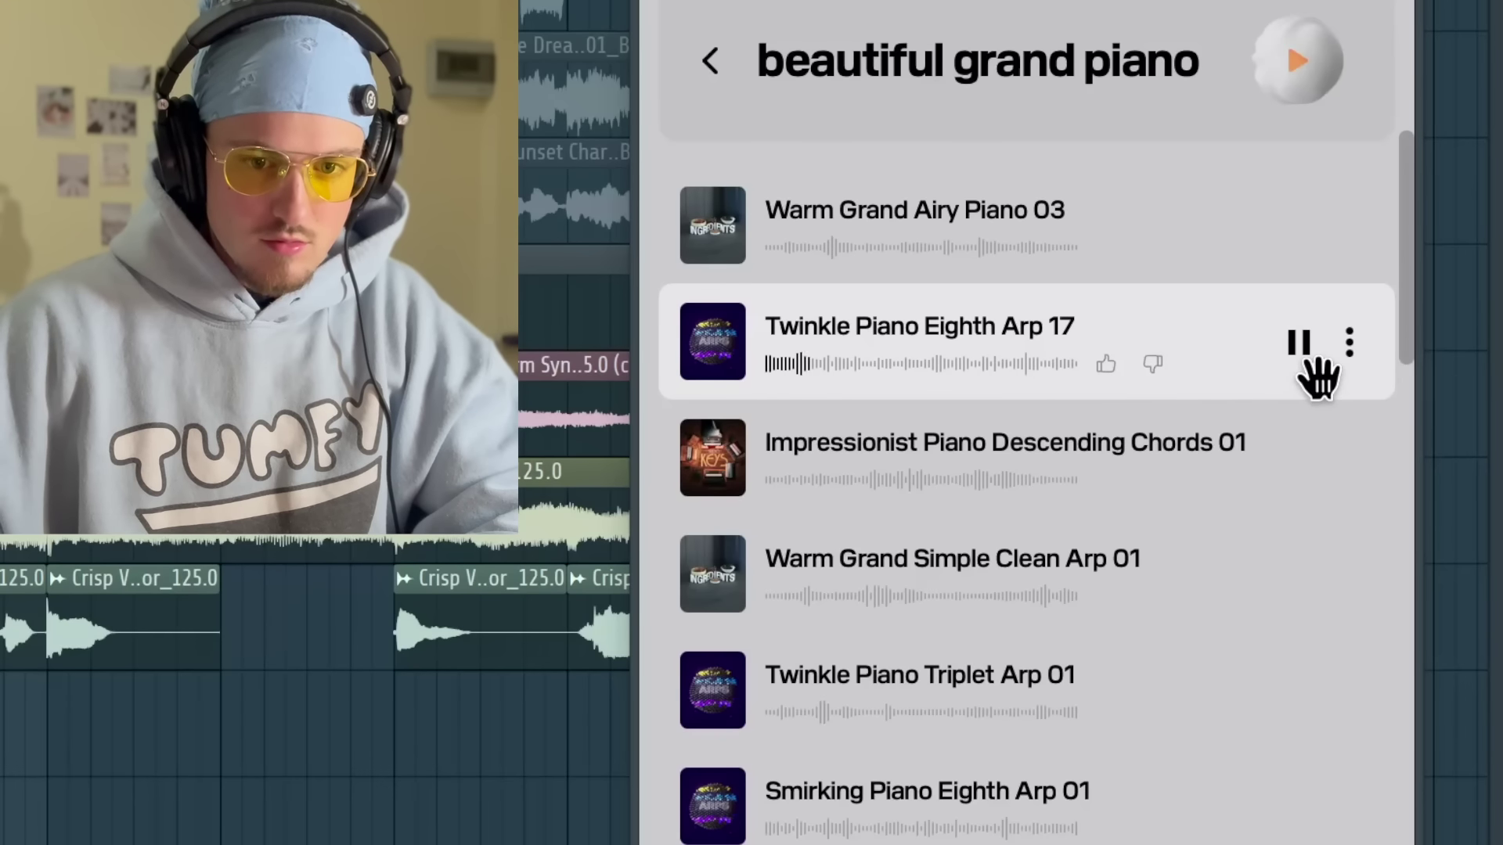
{"action": "left_click_drag", "start_coordinate": [1107, 266], "coordinate": [336, 643]}
{"action": "left_click_drag", "start_coordinate": [335, 643], "coordinate": [141, 599]}
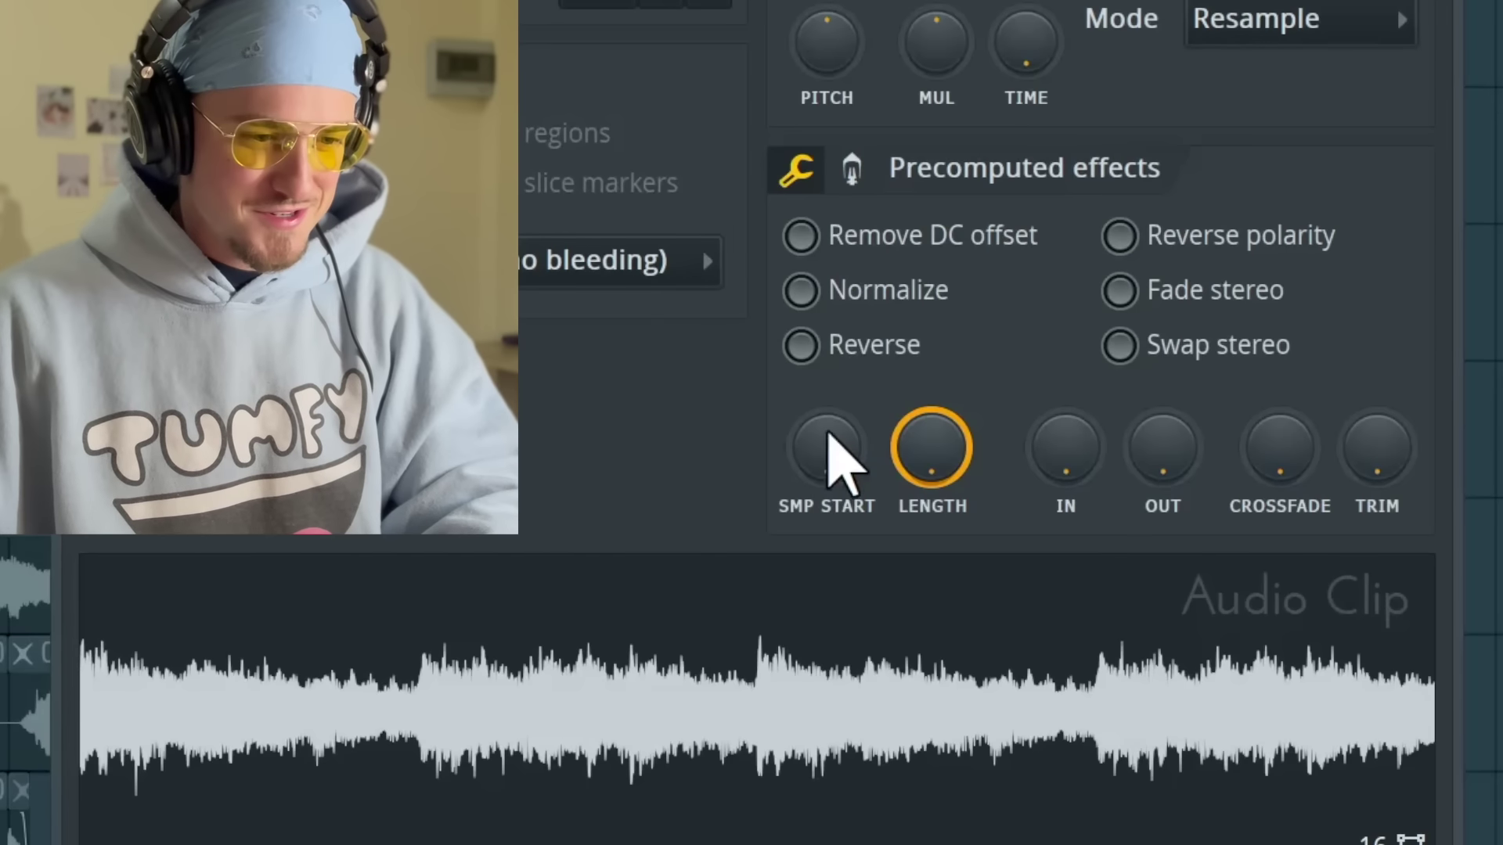
Reverse the Twinkle Piano audio clip with the precomputed effects.
{"action": "left_click", "coordinate": [800, 344]}
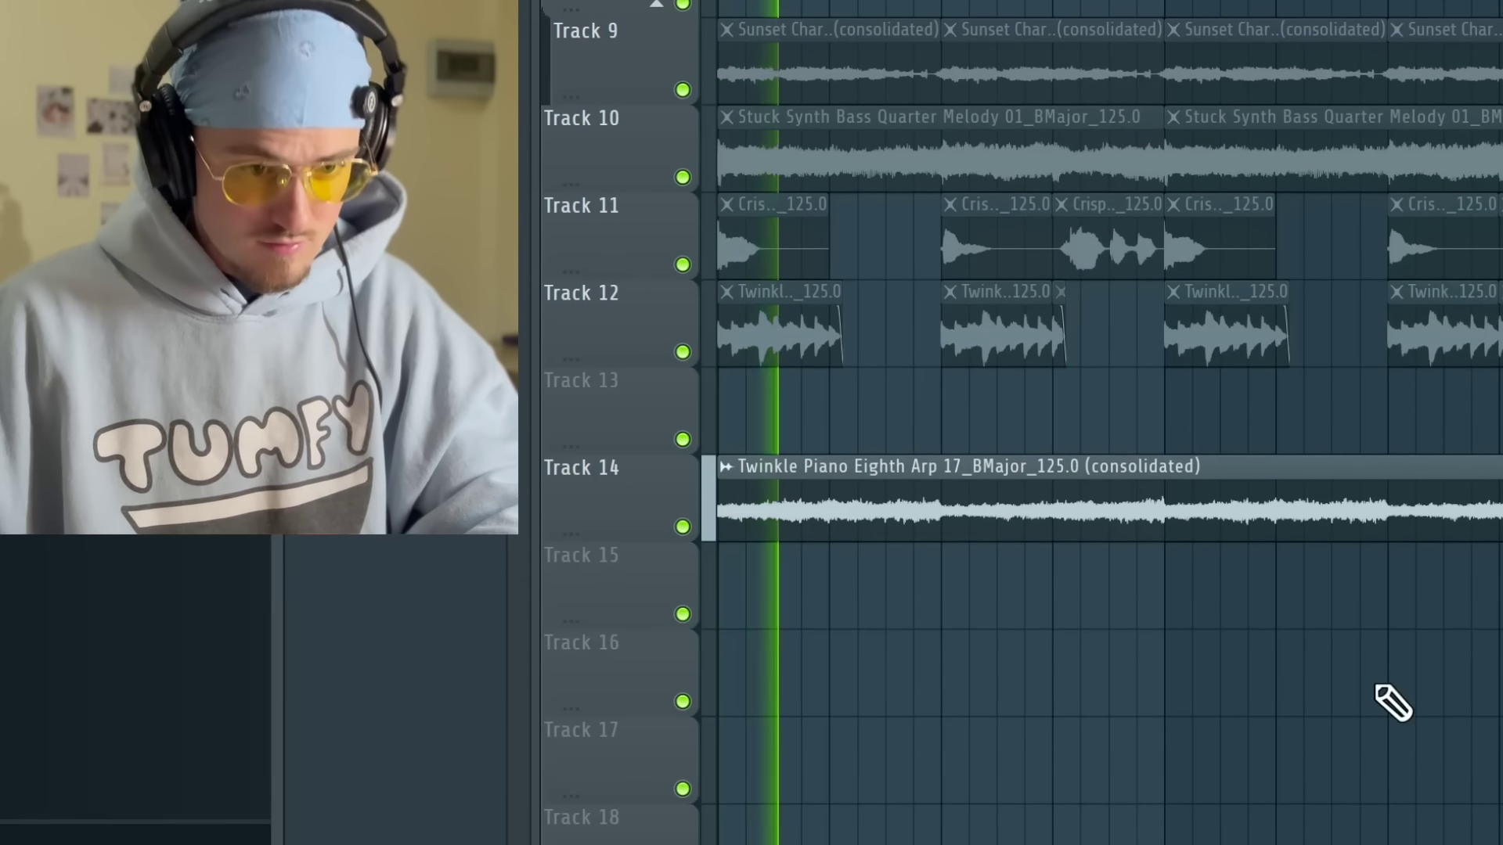
{"action": "scroll", "coordinate": [1077, 714], "scroll_direction": "up", "scroll_amount": 3}
{"action": "scroll", "coordinate": [1288, 453], "scroll_direction": "up", "scroll_amount": 3}
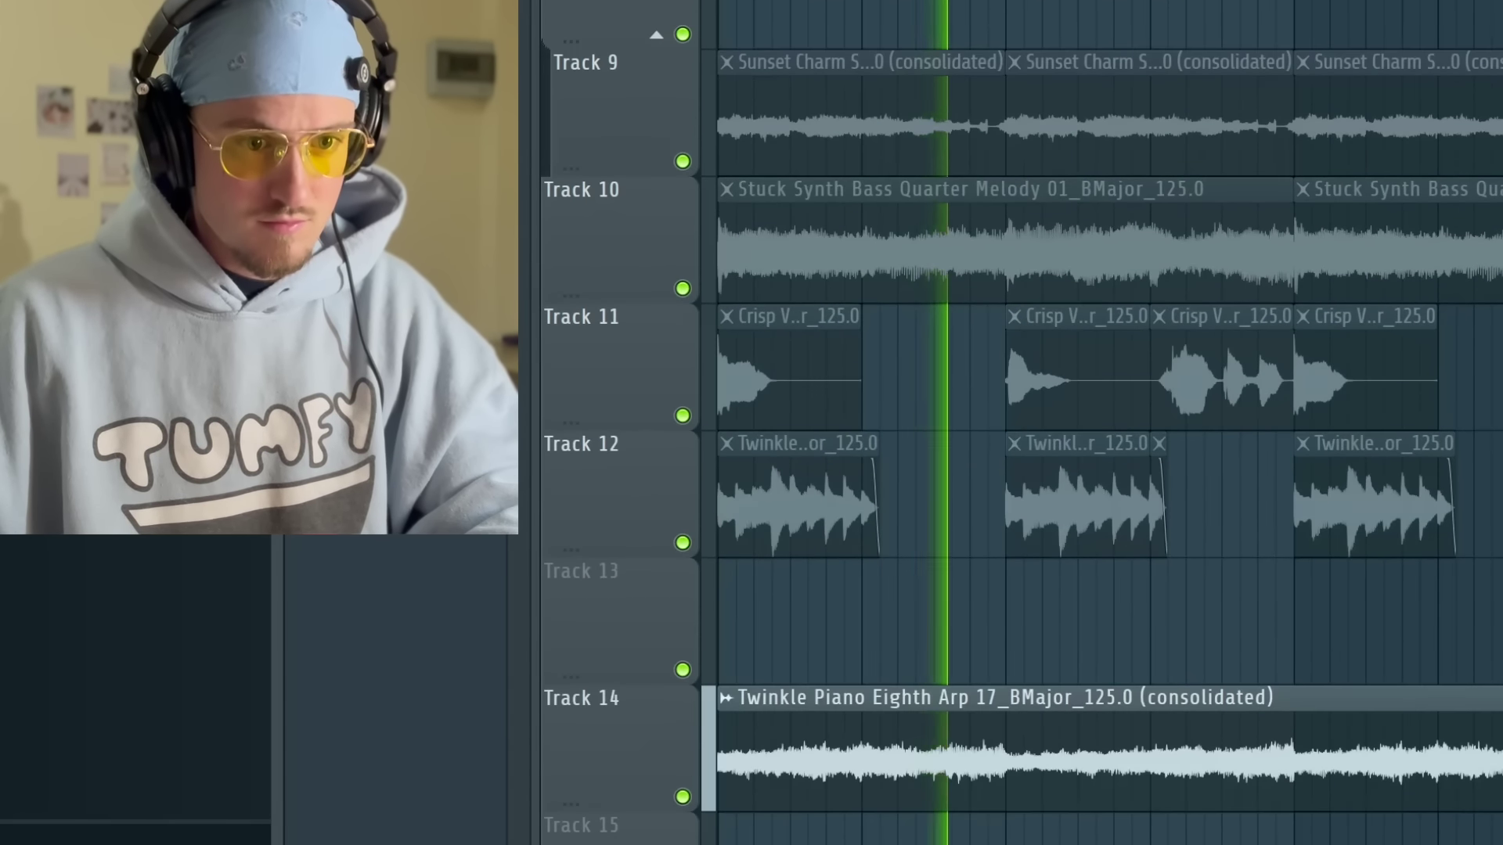
{"action": "scroll", "coordinate": [1458, 496], "scroll_direction": "down", "scroll_amount": 3}
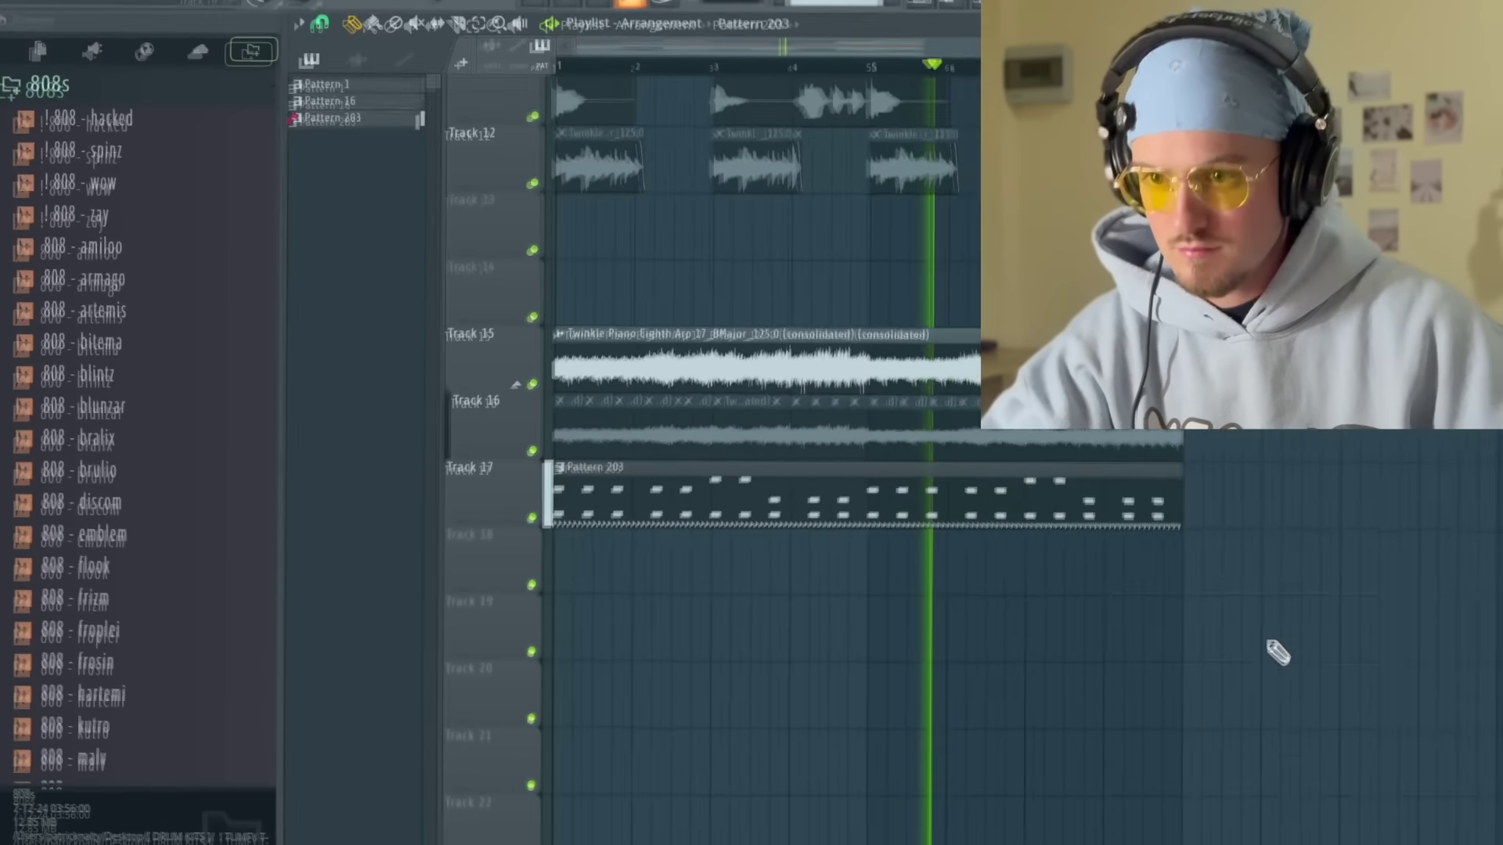
{"action": "scroll", "coordinate": [1229, 624], "scroll_direction": "down", "scroll_amount": 3}
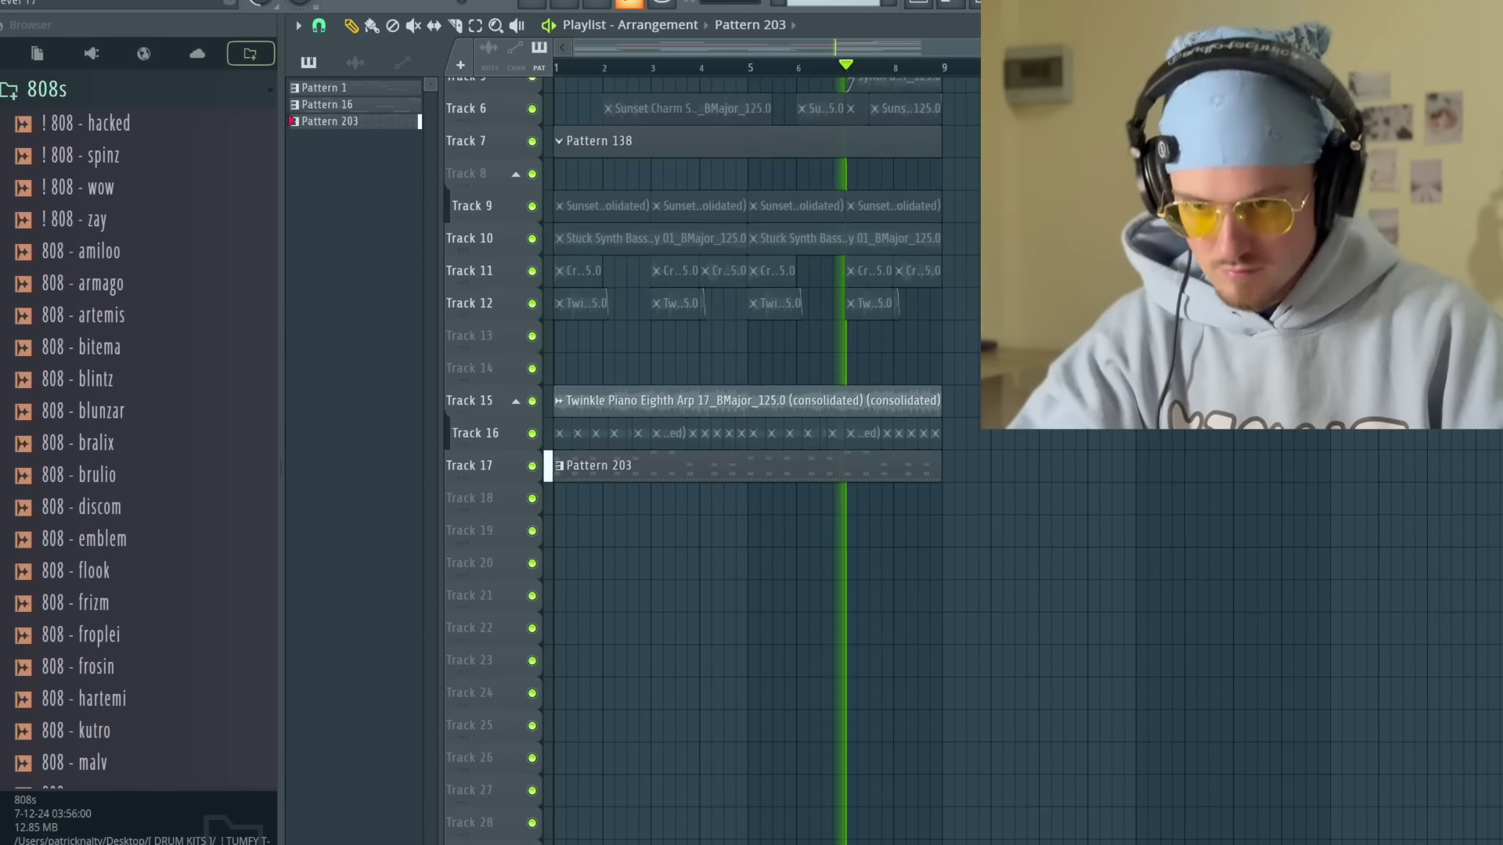
{"action": "scroll", "coordinate": [963, 403], "scroll_direction": "up", "scroll_amount": 2}
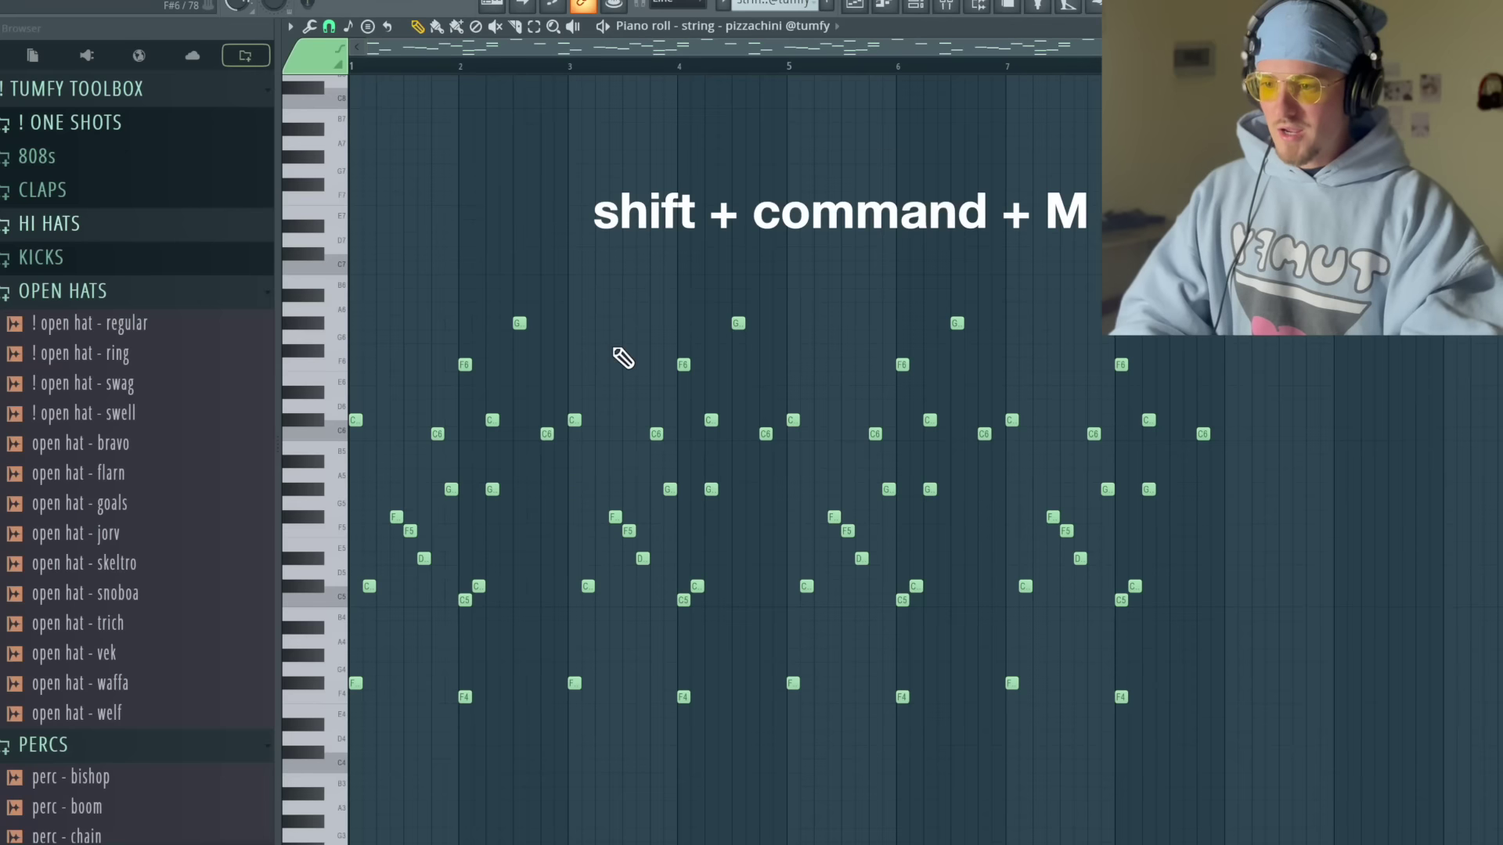
Export the string melody's piano roll notes to the Desktop as a MIDI file named qwefjgqwjefgqwe.
{"action": "key", "text": "shift+super+m"}
{"action": "type", "text": "qwefjg"}
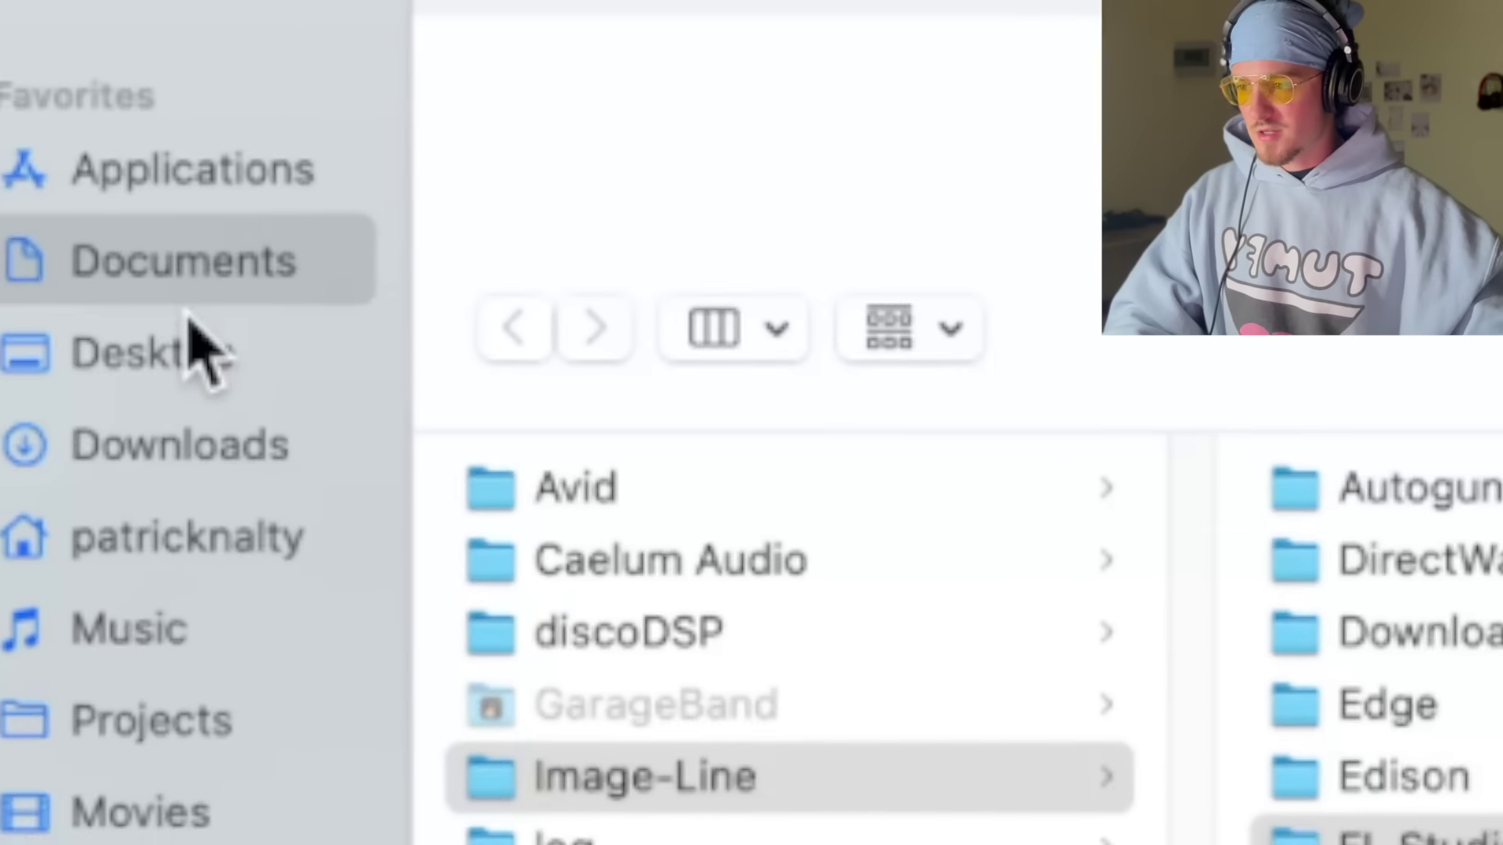
{"action": "left_click", "coordinate": [188, 344]}
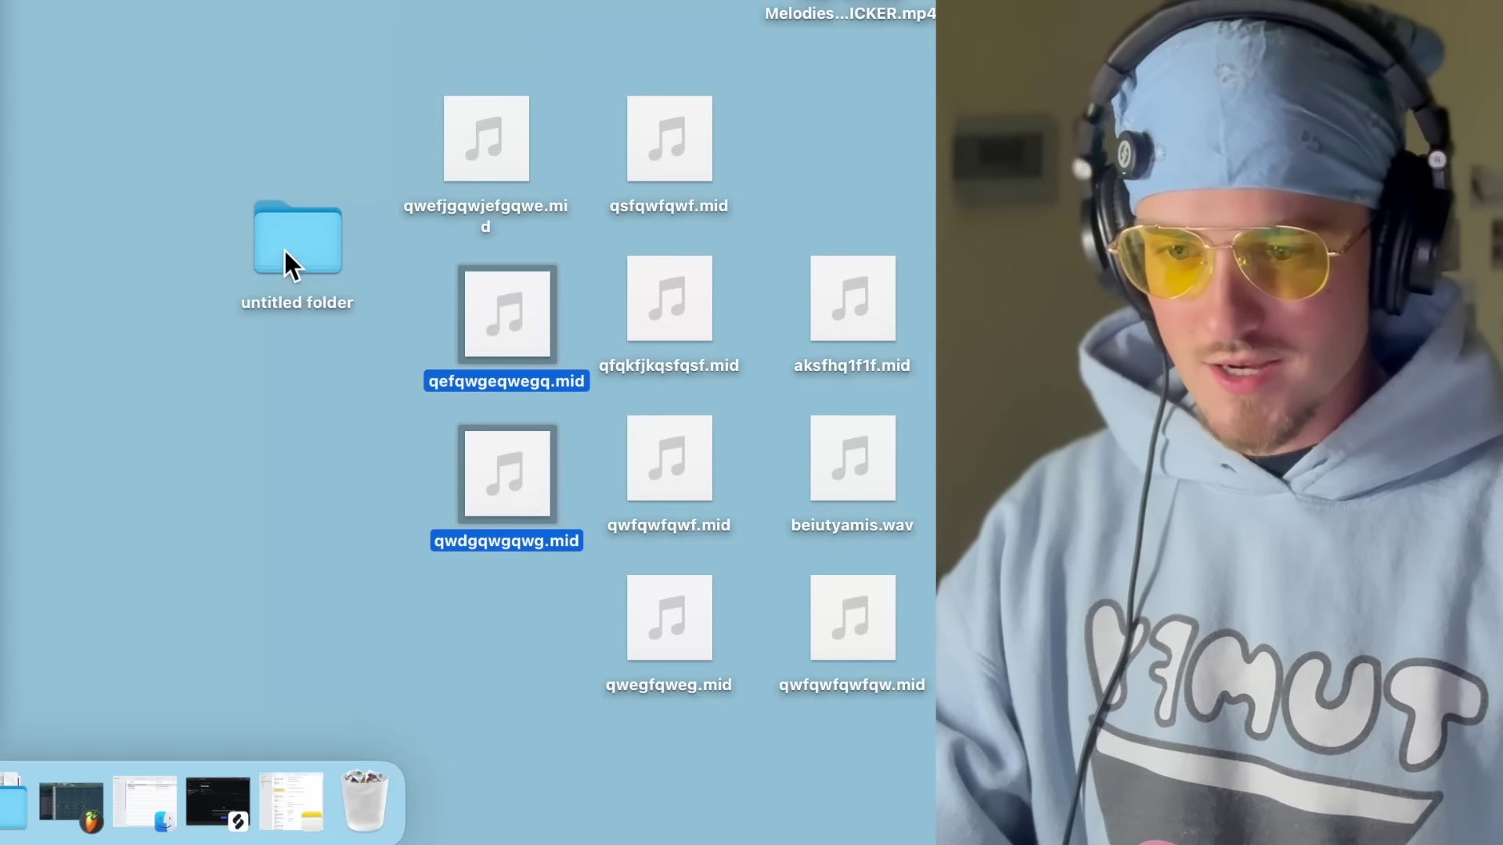
Select all the exported music files on the desktop and move them together as a group.
{"action": "left_click_drag", "start_coordinate": [198, 54], "coordinate": [917, 664]}
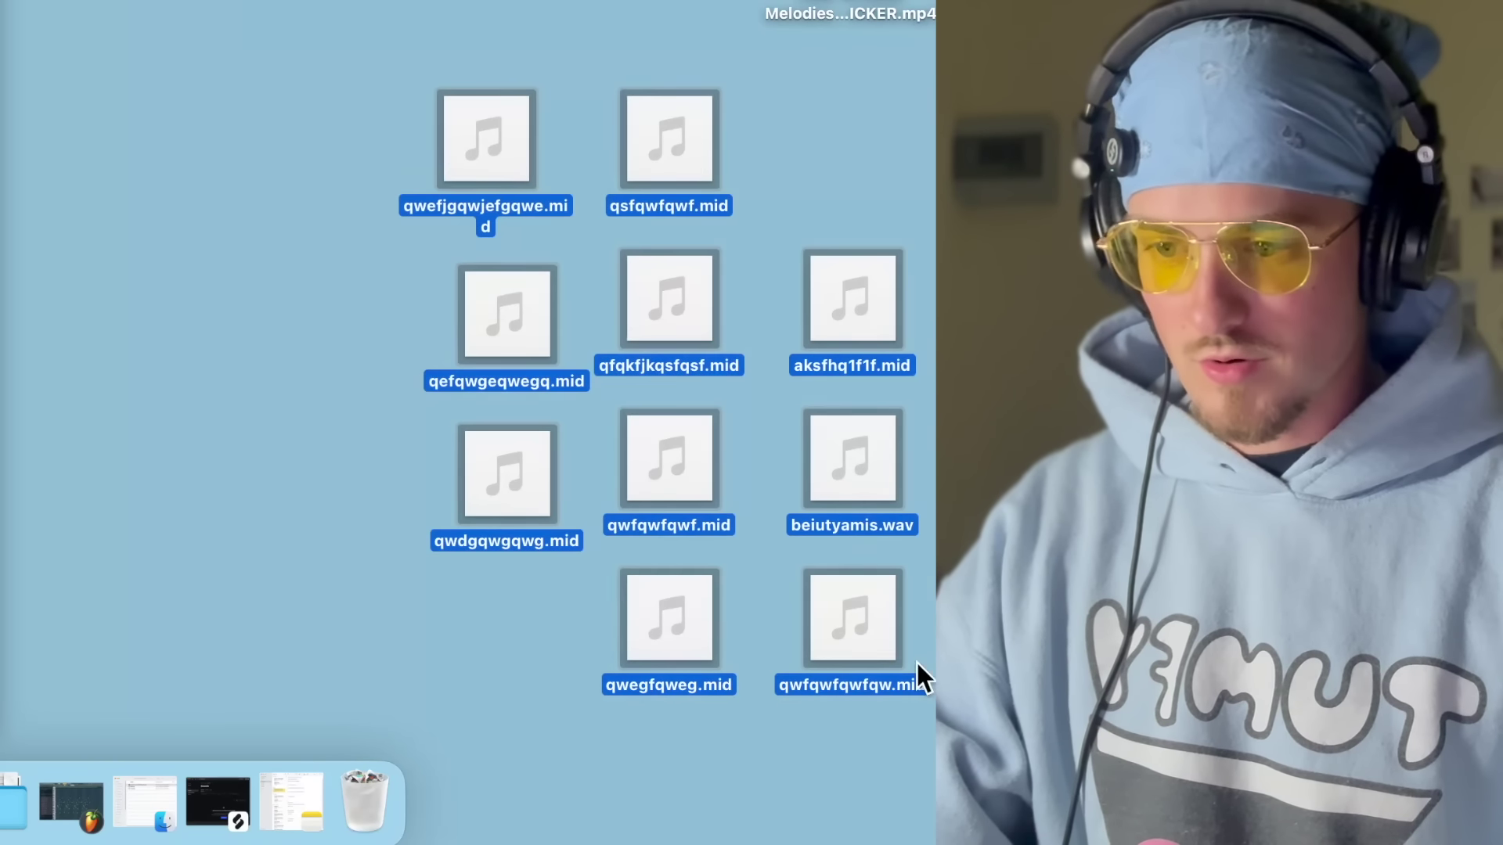
{"action": "left_click", "coordinate": [890, 644]}
{"action": "left_click_drag", "start_coordinate": [548, 317], "coordinate": [497, 148]}
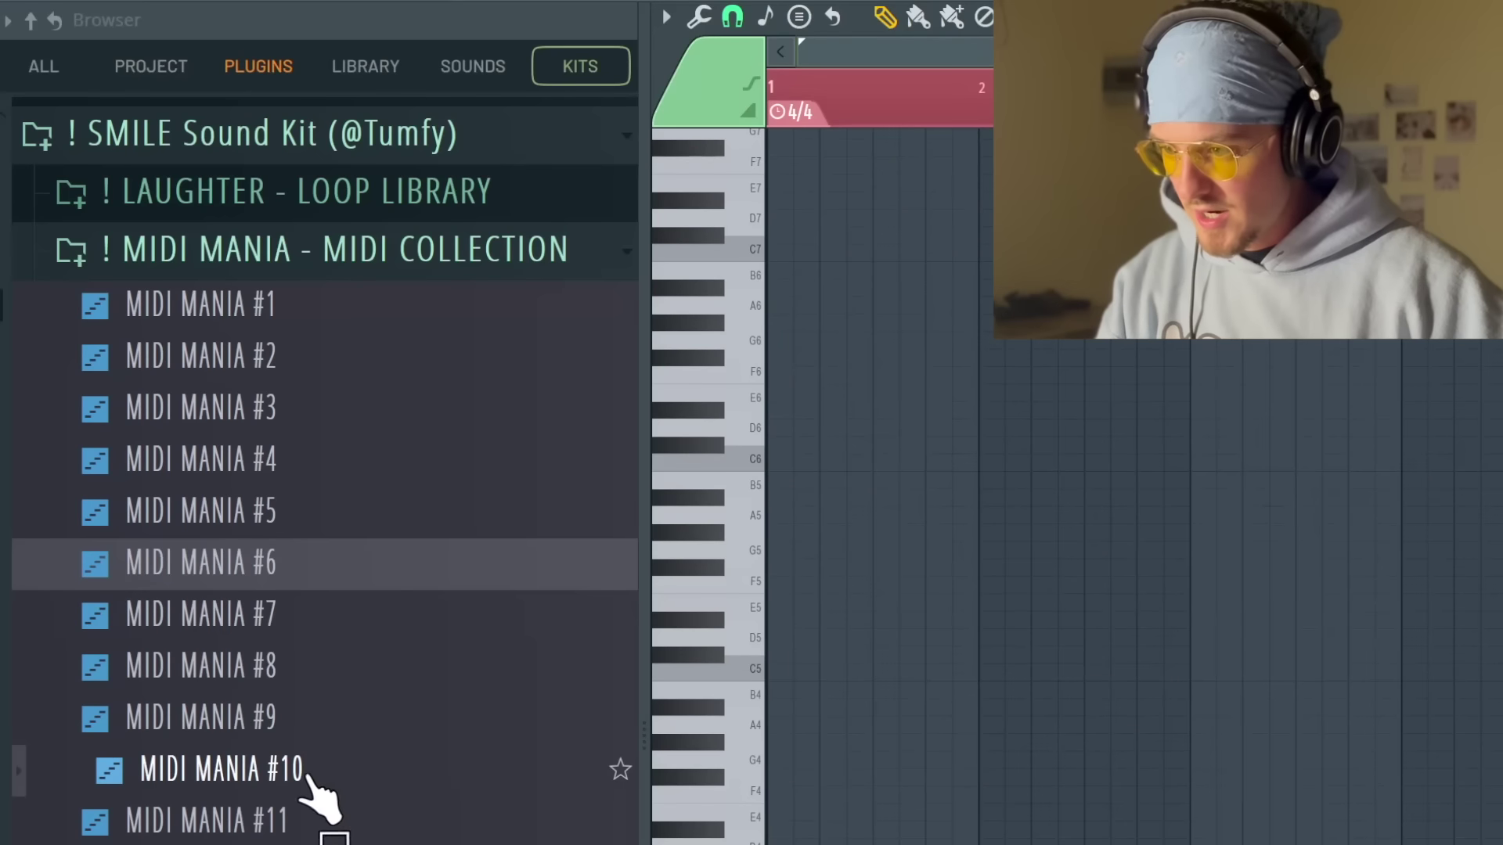
Load MIDI MANIA #10 from the MIDI MANIA - MIDI COLLECTION folder into the Serum piano roll.
{"action": "left_click_drag", "start_coordinate": [309, 795], "coordinate": [255, 783]}
{"action": "left_click_drag", "start_coordinate": [908, 528], "coordinate": [963, 512]}
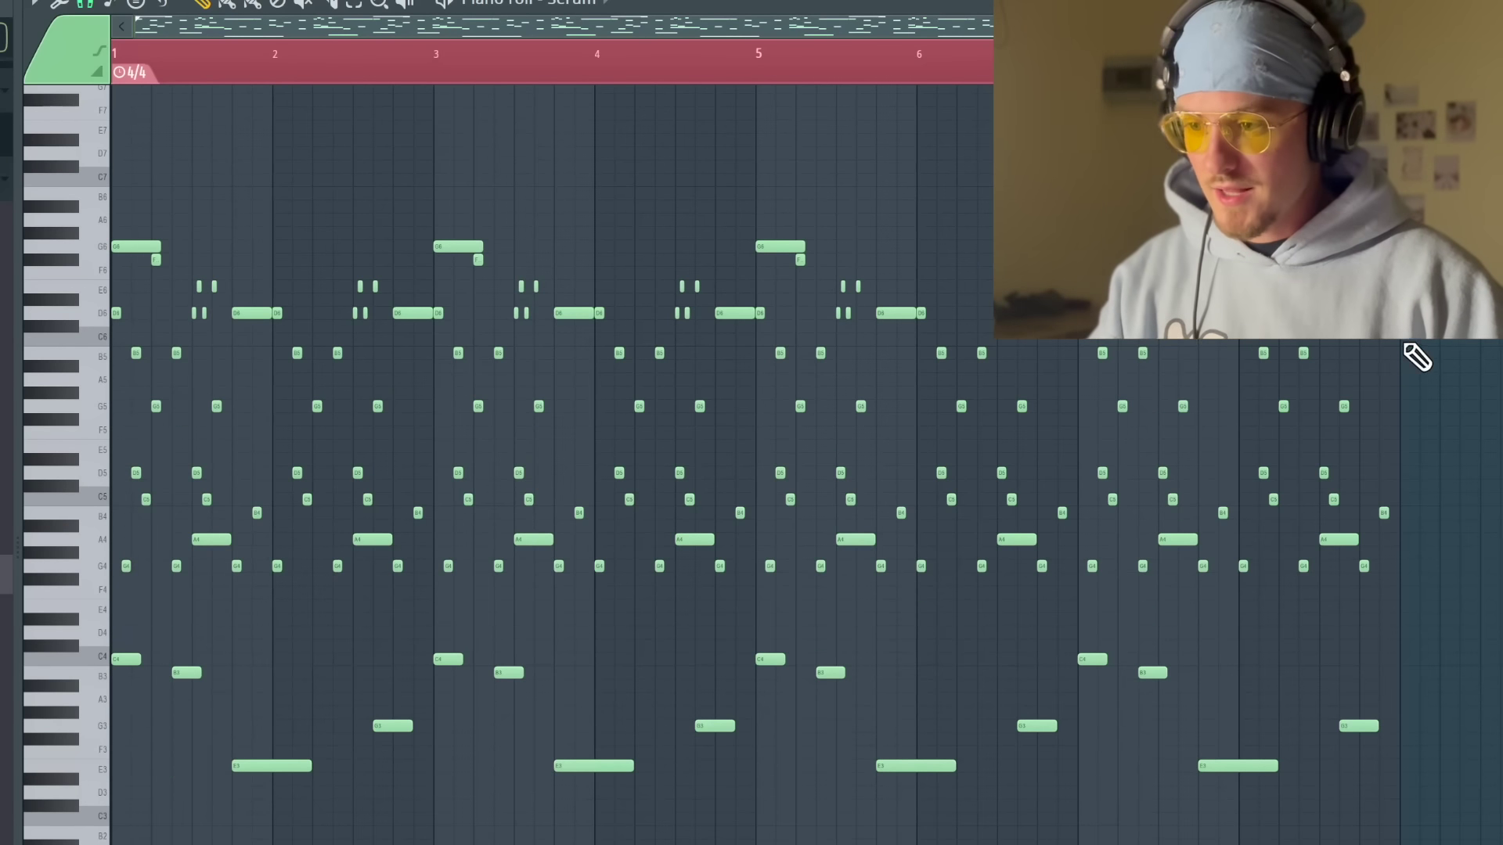
Delete the lower notes beneath the top melody and flip the remaining notes horizontally.
{"action": "left_click_drag", "start_coordinate": [1405, 337], "coordinate": [118, 841]}
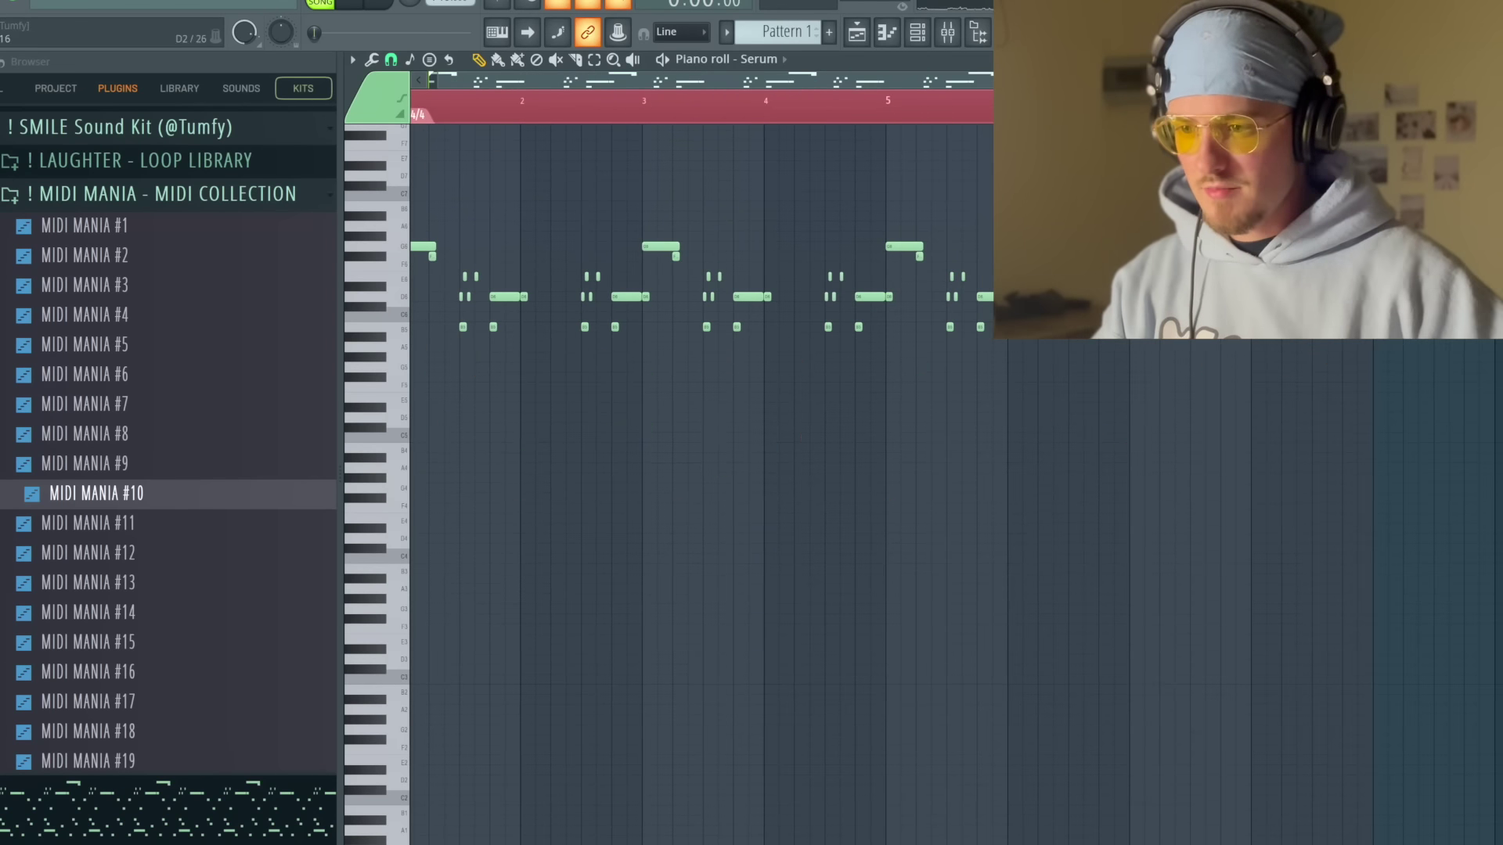
{"action": "key", "text": "ctrl+a"}
{"action": "key", "text": "alt+y"}
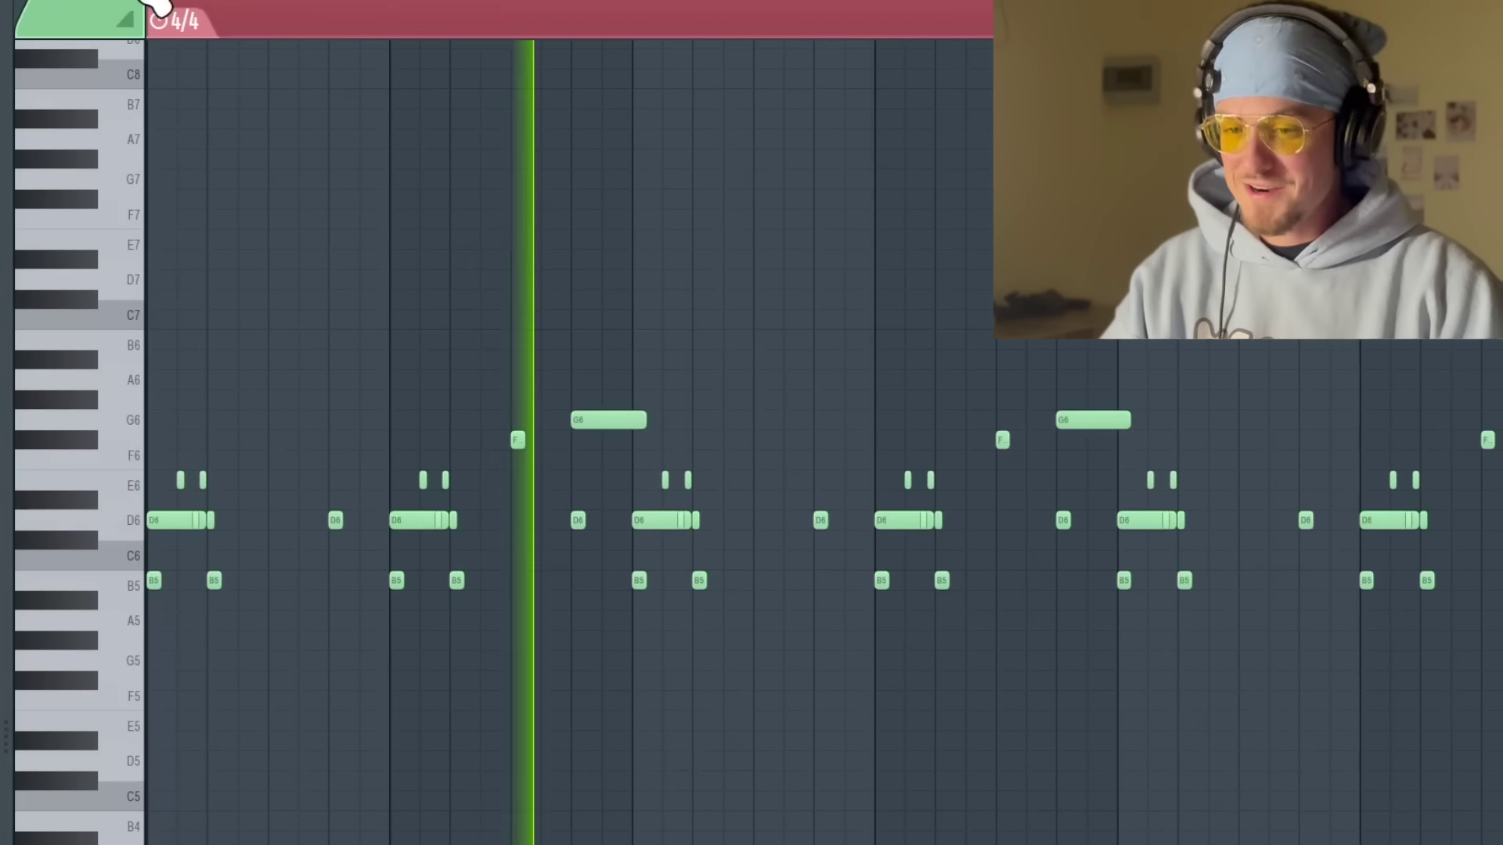
Draw staggered chords rooted on C4 and B3 below the melody in the first two bars and duplicate them along the pattern.
{"action": "left_click", "coordinate": [557, 544]}
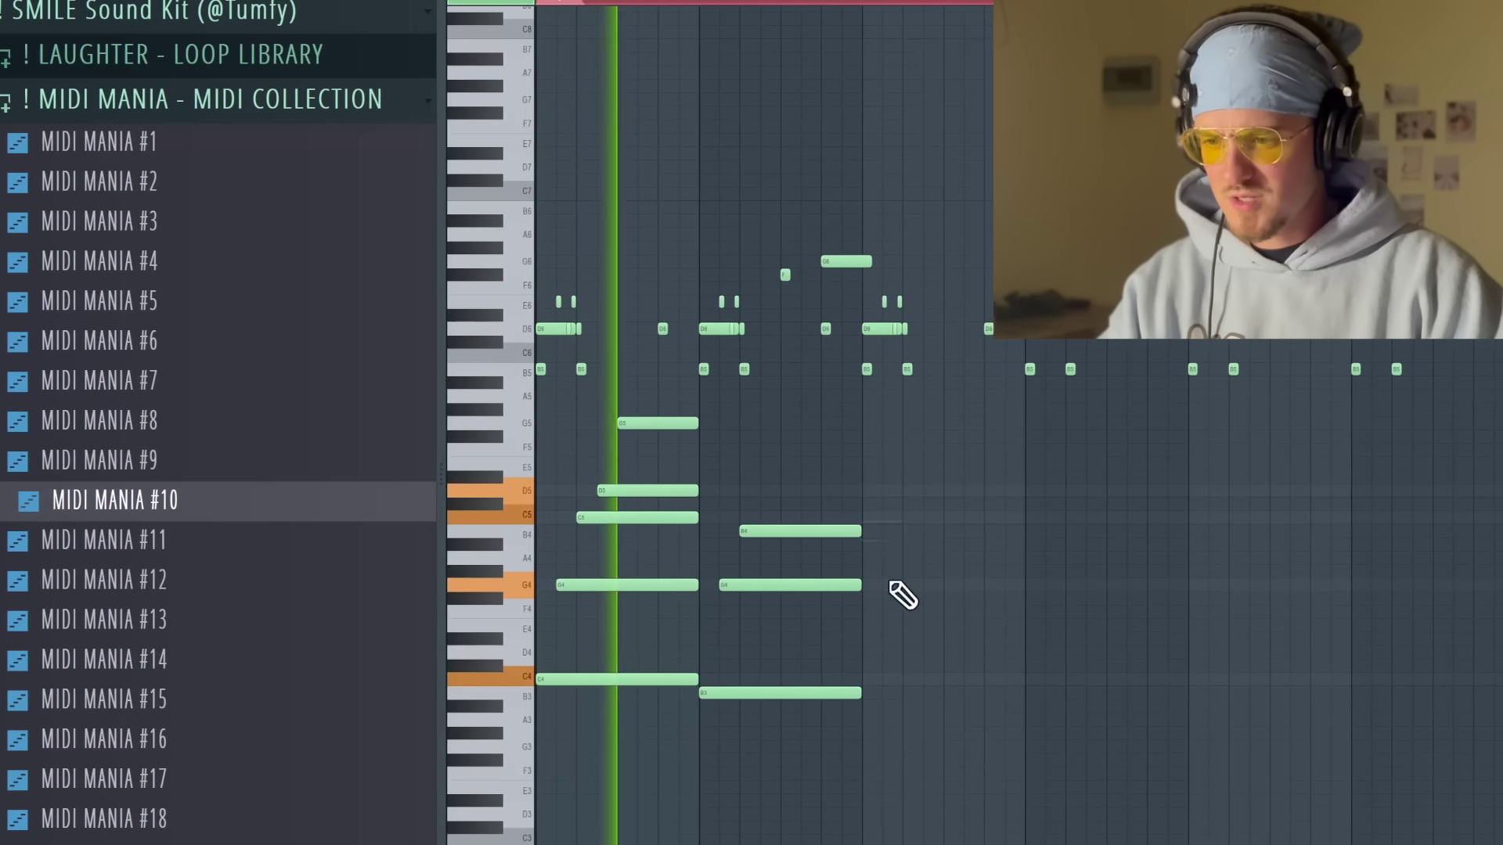
{"action": "left_click_drag", "start_coordinate": [900, 594], "coordinate": [637, 460]}
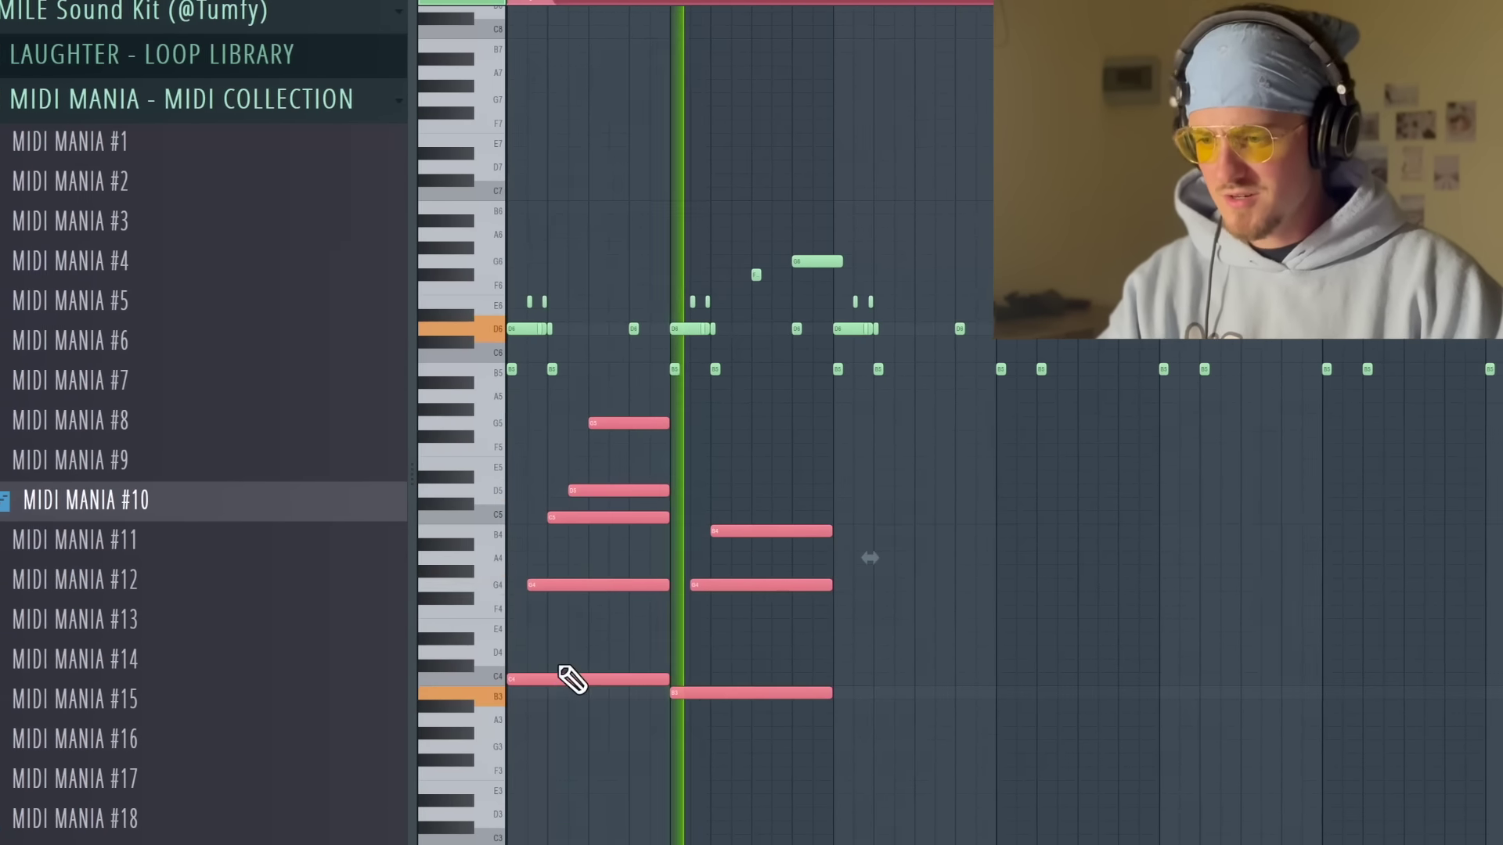
{"action": "left_click_drag", "start_coordinate": [572, 680], "coordinate": [870, 679], "text": "shift"}
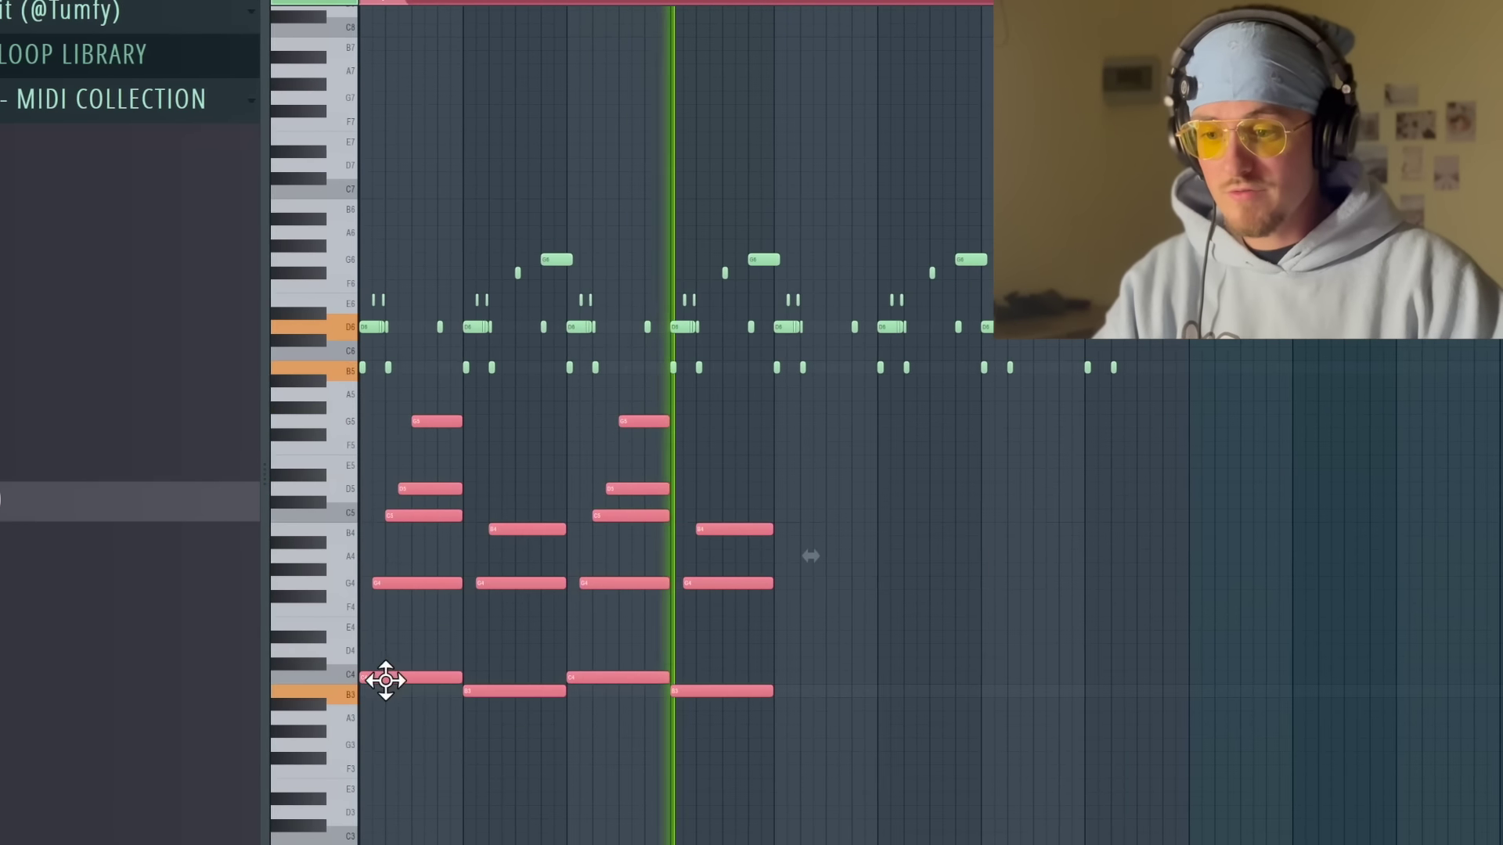
{"action": "left_click_drag", "start_coordinate": [385, 680], "coordinate": [852, 677], "text": "shift"}
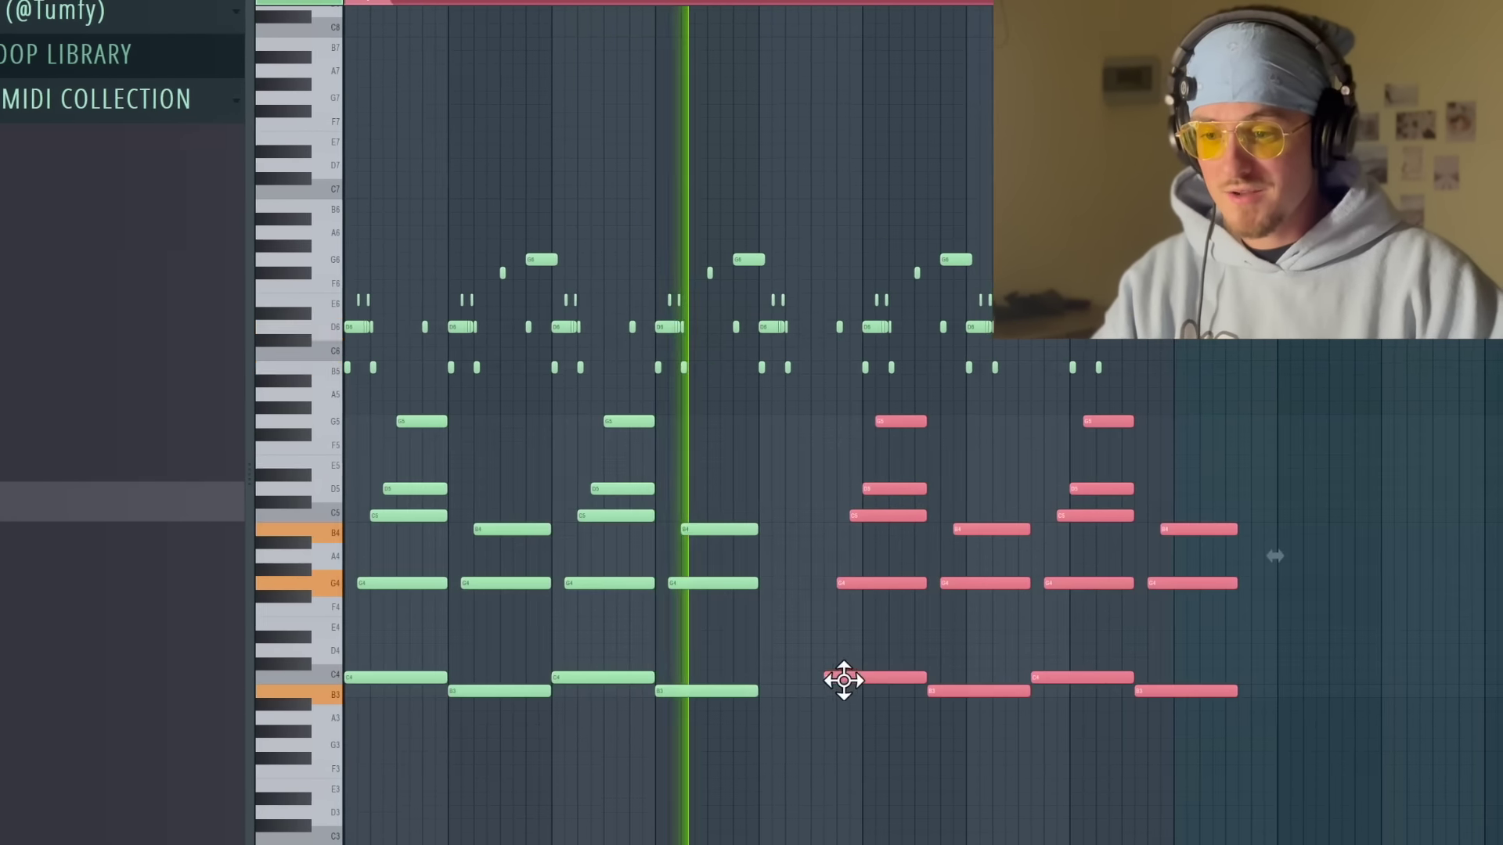